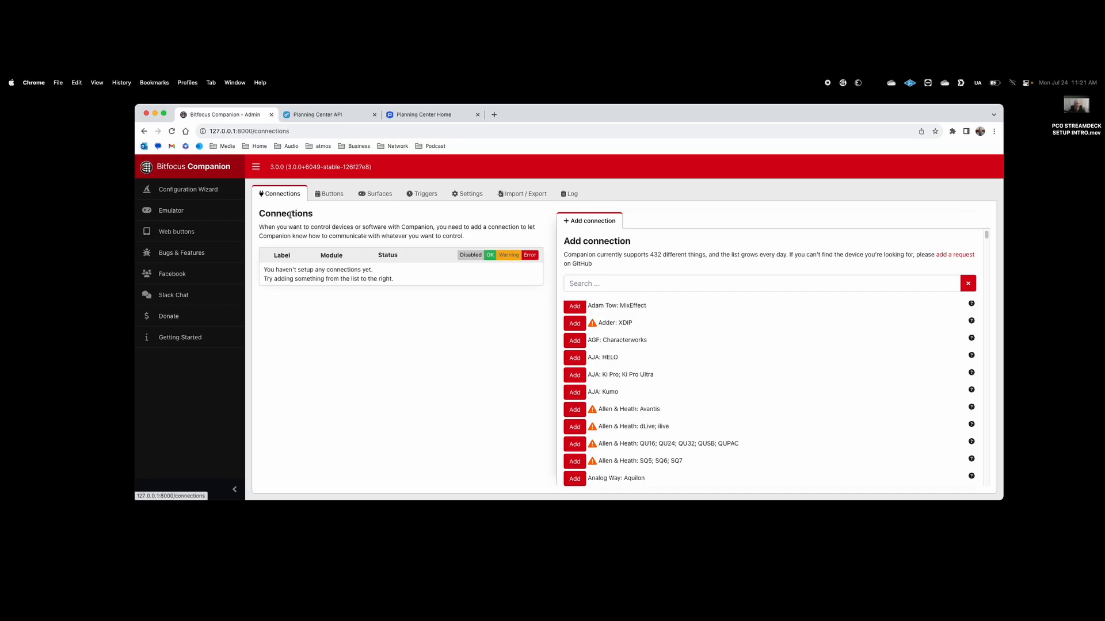
# Step: Search 'plann' and add a Planning Center Online: Services Live connection
pyautogui.click(598, 282)
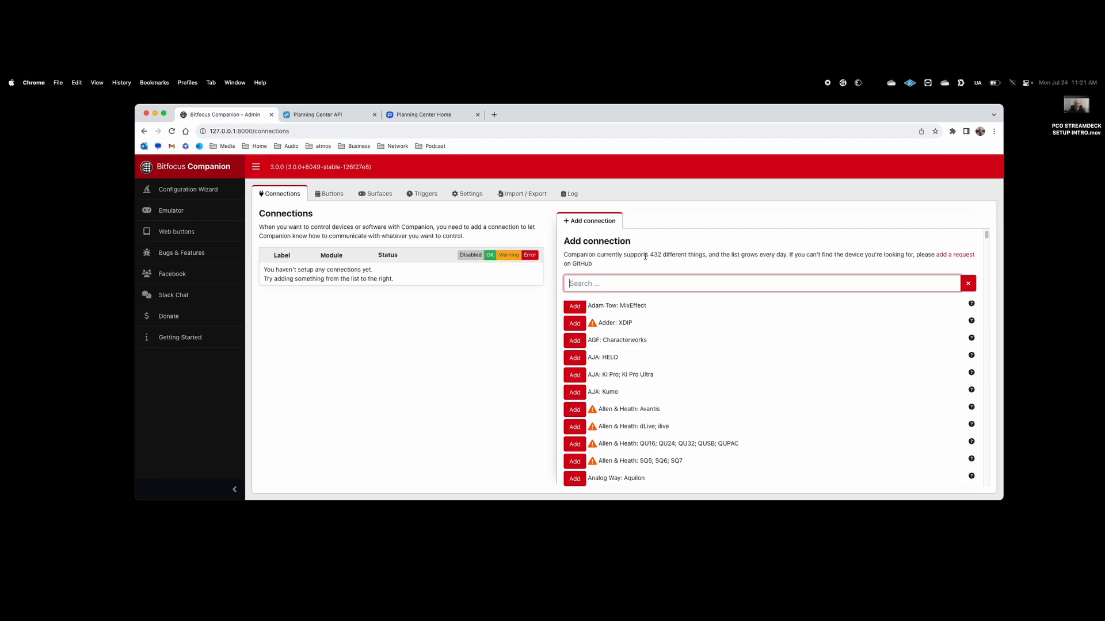
pyautogui.write('plann')
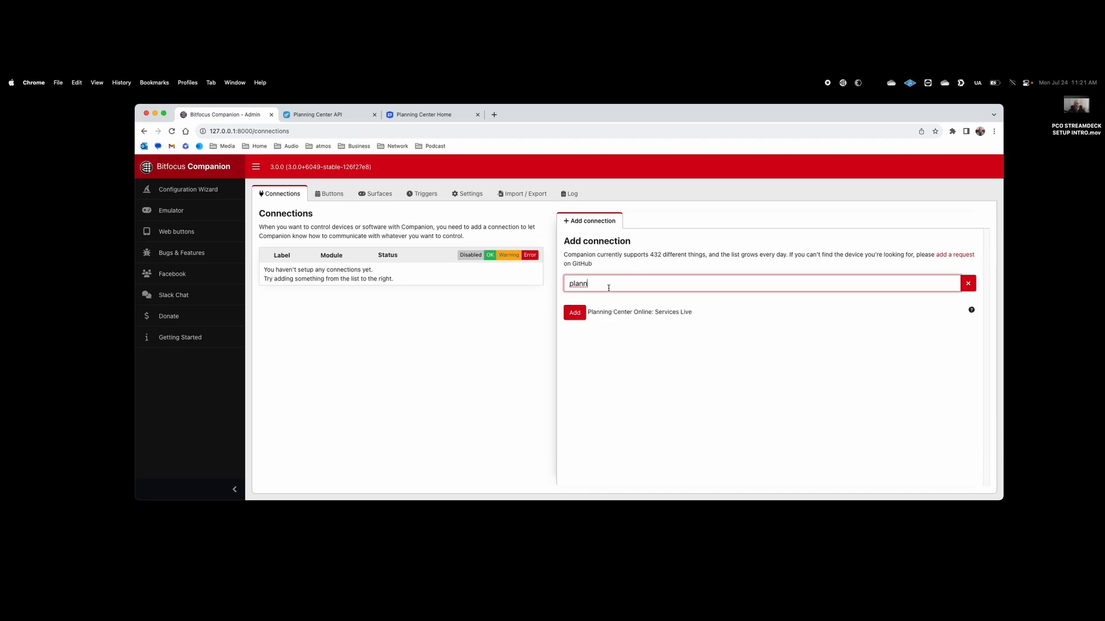
pyautogui.click(577, 312)
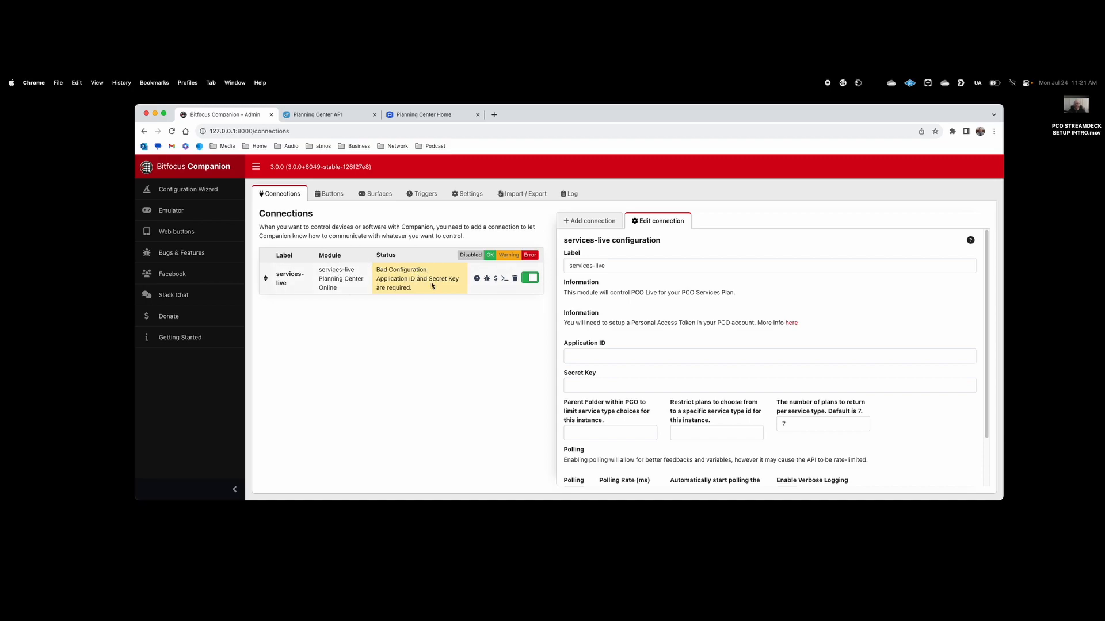
pyautogui.click(530, 279)
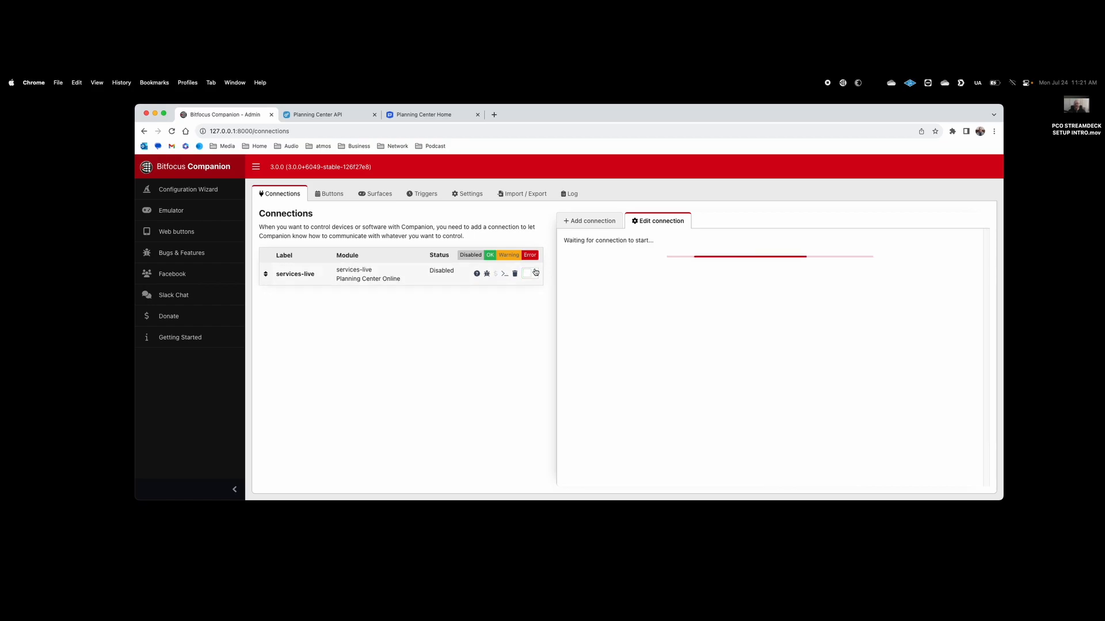
pyautogui.click(532, 277)
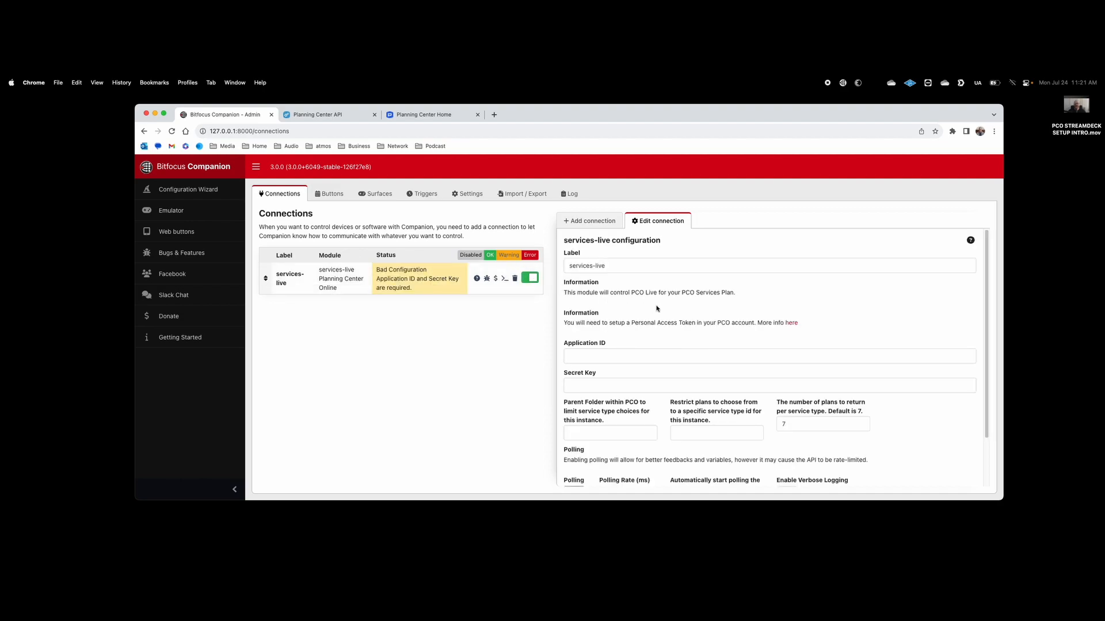
pyautogui.scroll(-2, 679, 333)
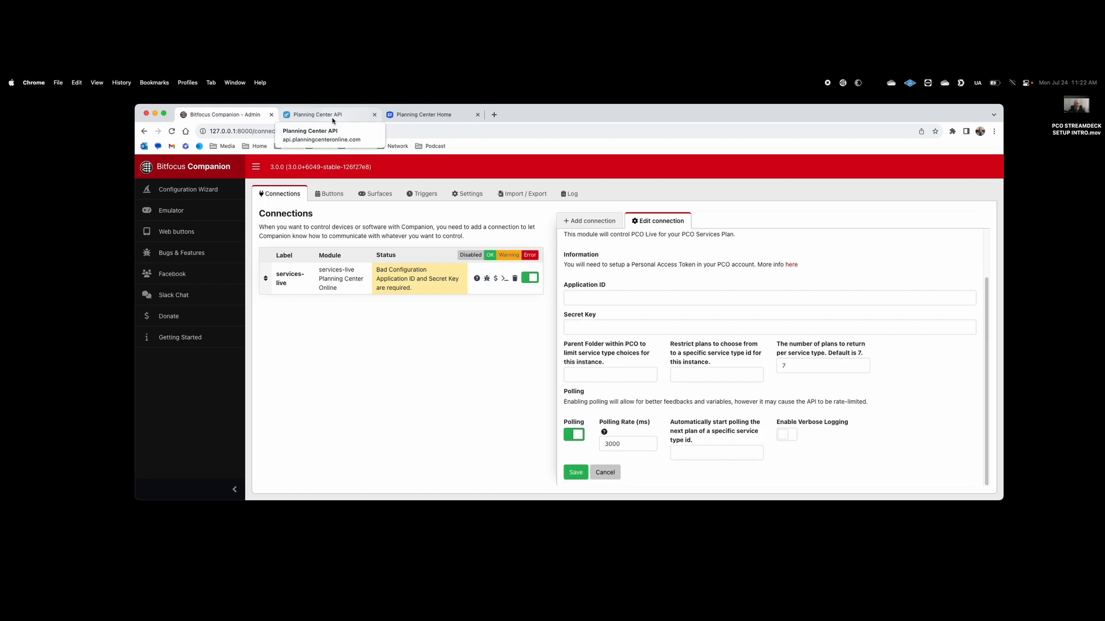
# Step: Close the old API page and open the token 'here' link in a new tab
pyautogui.click(373, 115)
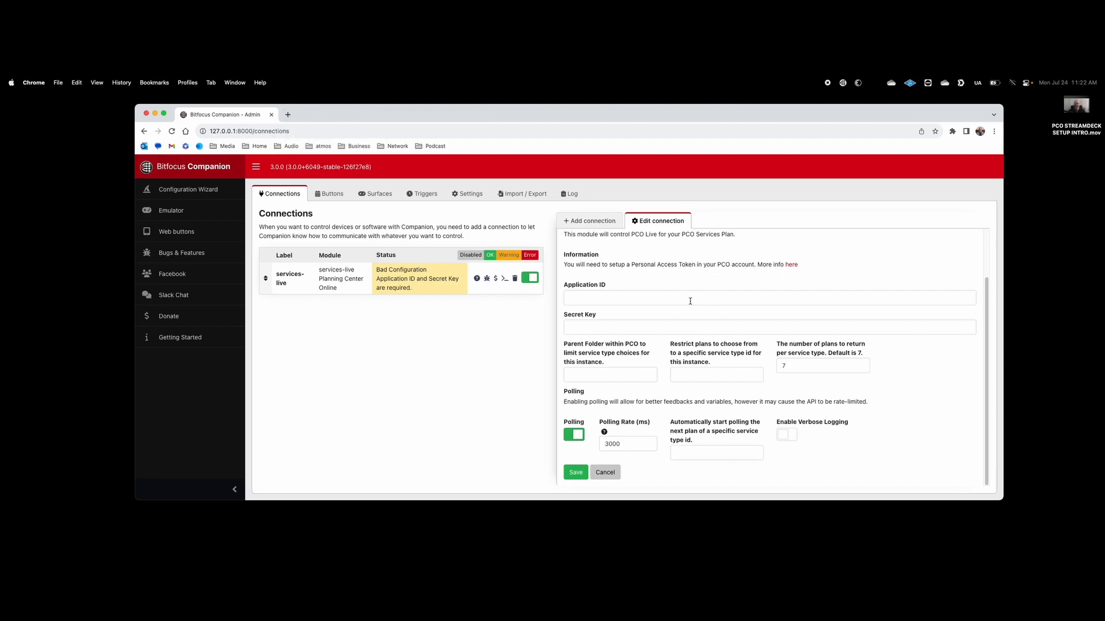
pyautogui.rightClick(792, 265)
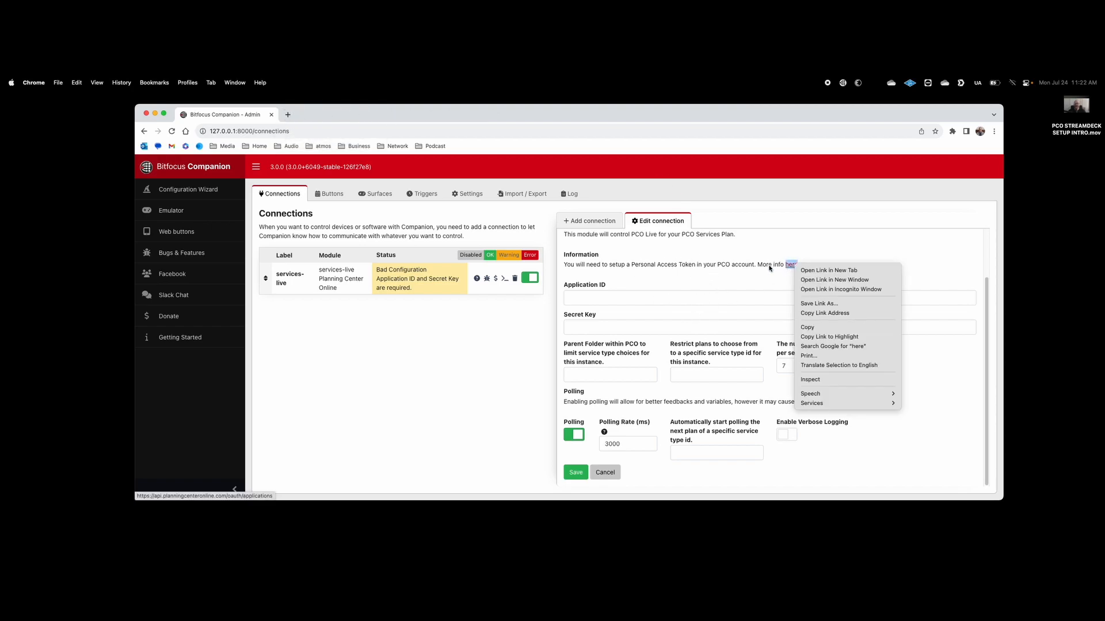
pyautogui.click(825, 274)
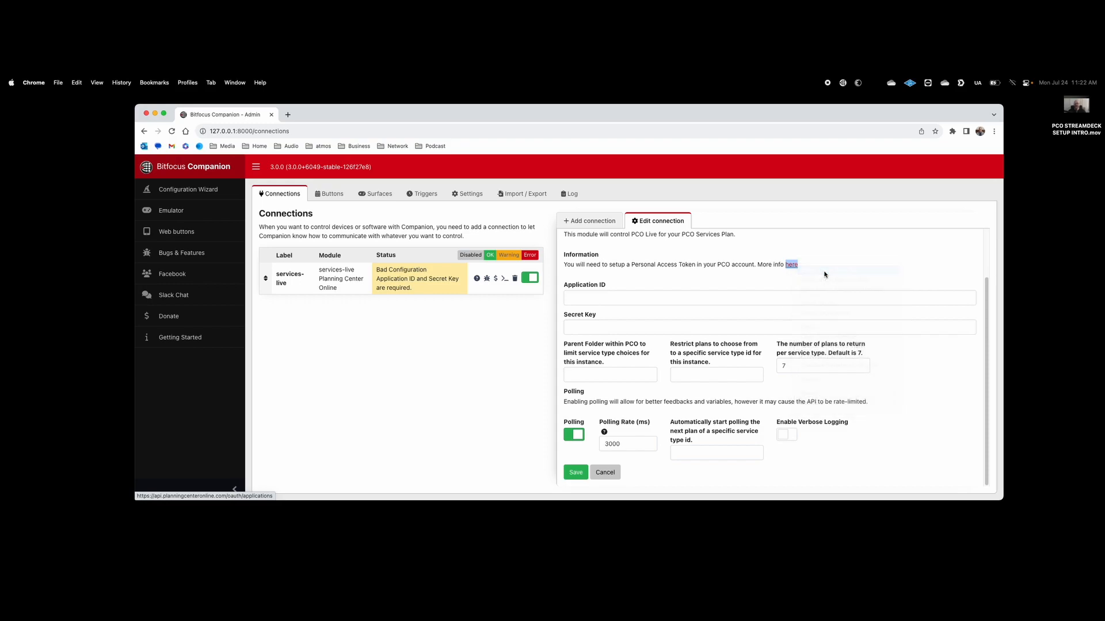
pyautogui.click(338, 119)
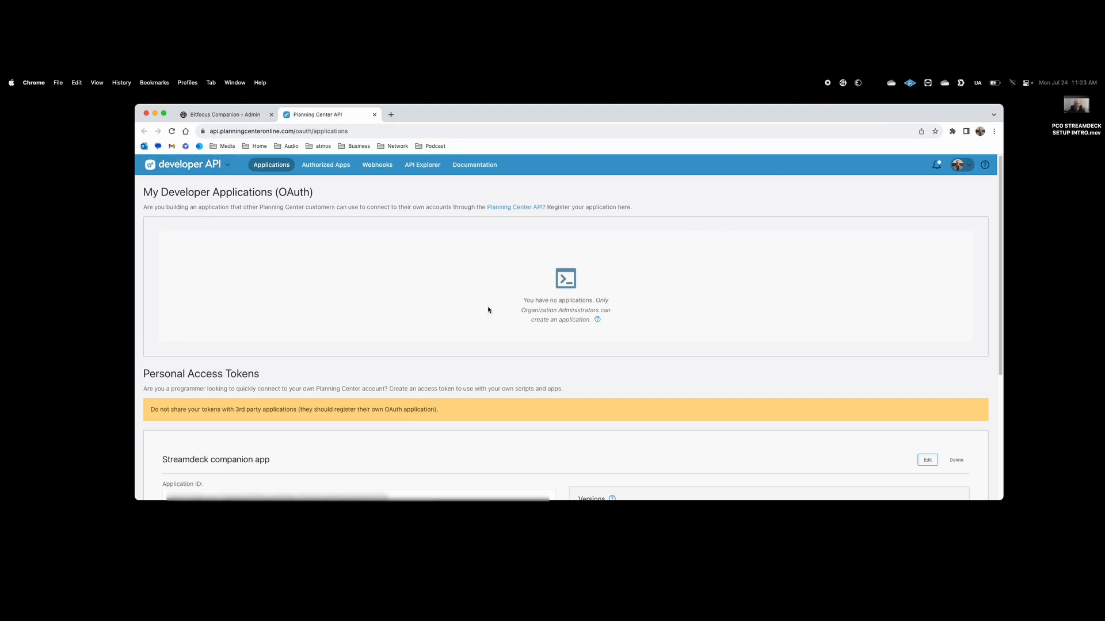
pyautogui.scroll(-5, 488, 310)
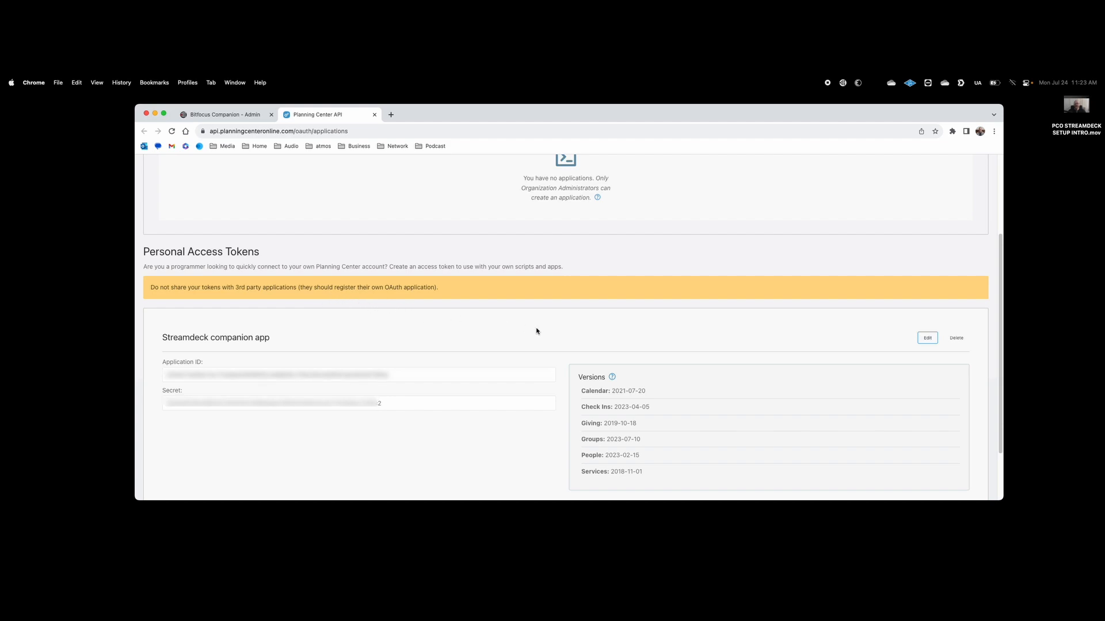
pyautogui.scroll(-3, 536, 330)
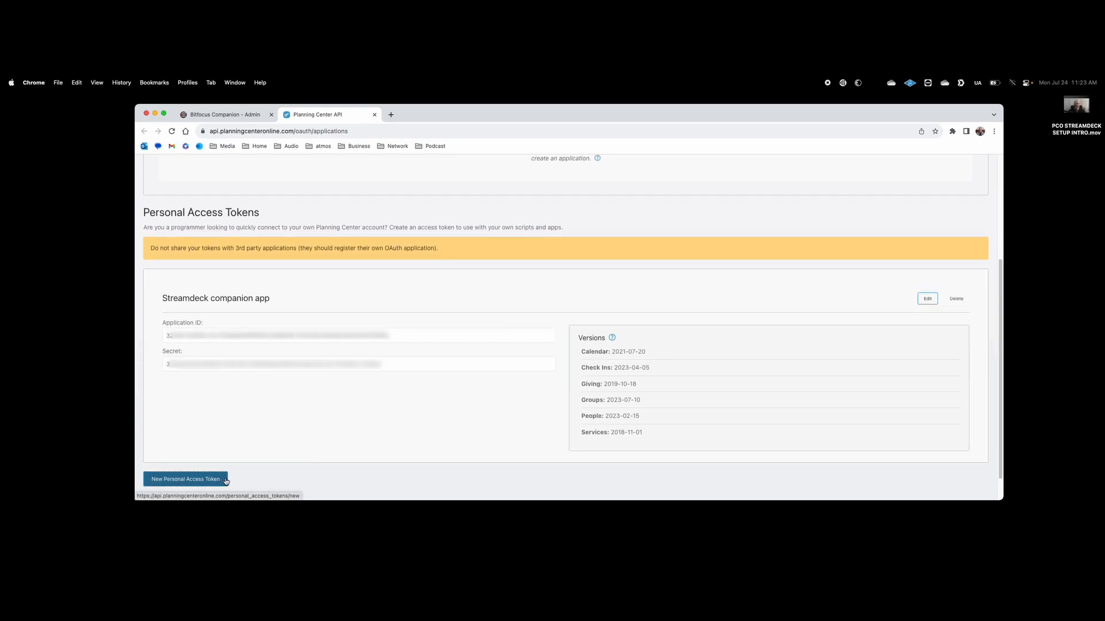
pyautogui.click(206, 482)
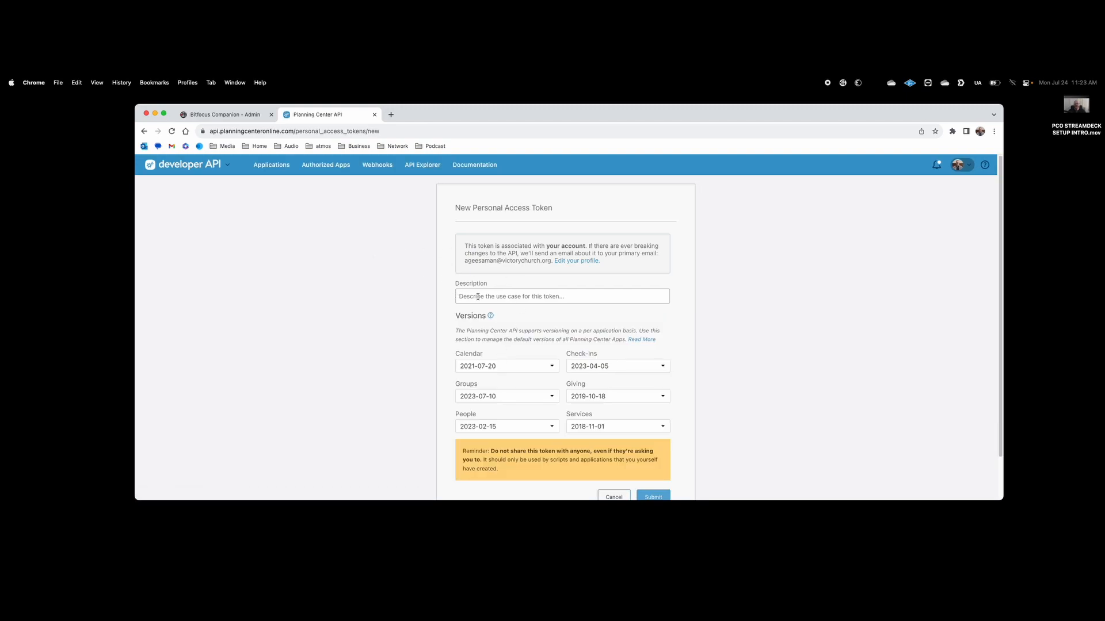
pyautogui.scroll(-2, 453, 418)
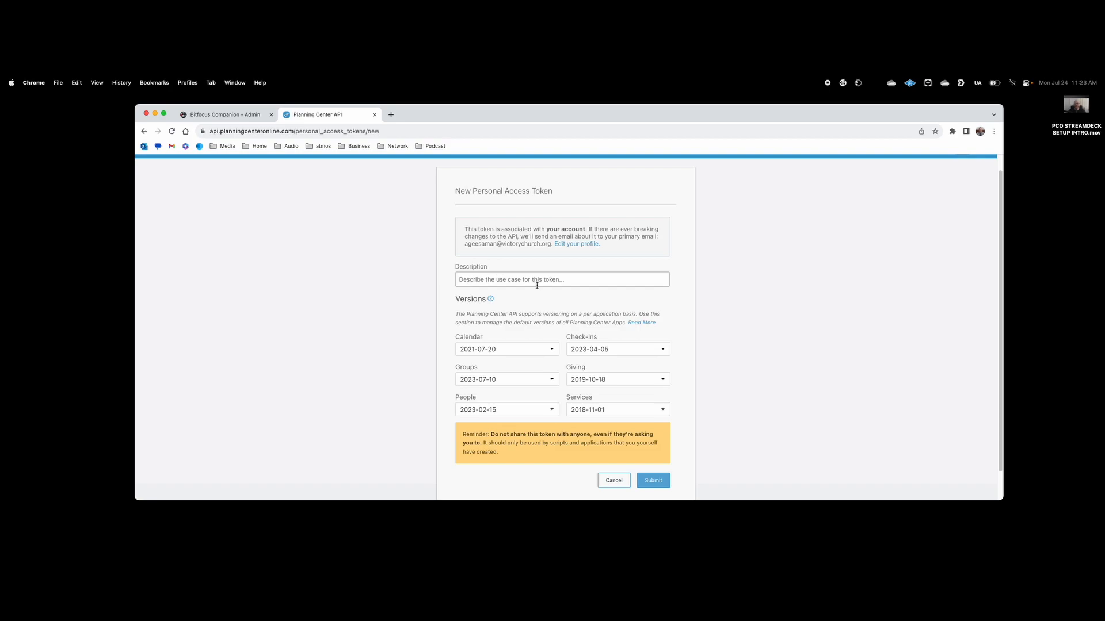
pyautogui.click(621, 479)
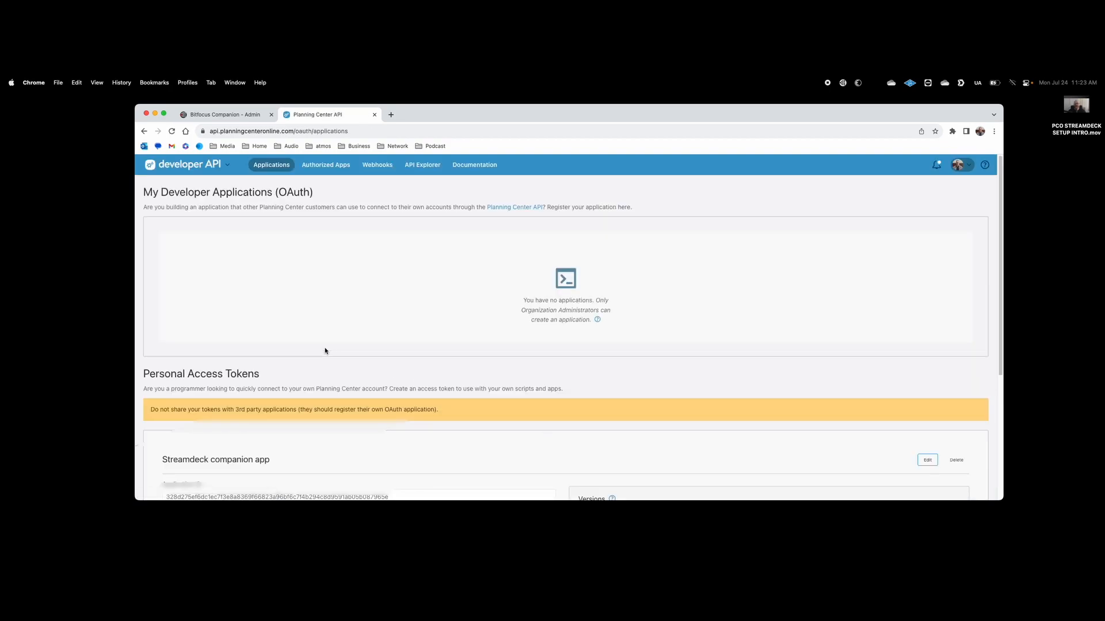
pyautogui.scroll(-2, 325, 351)
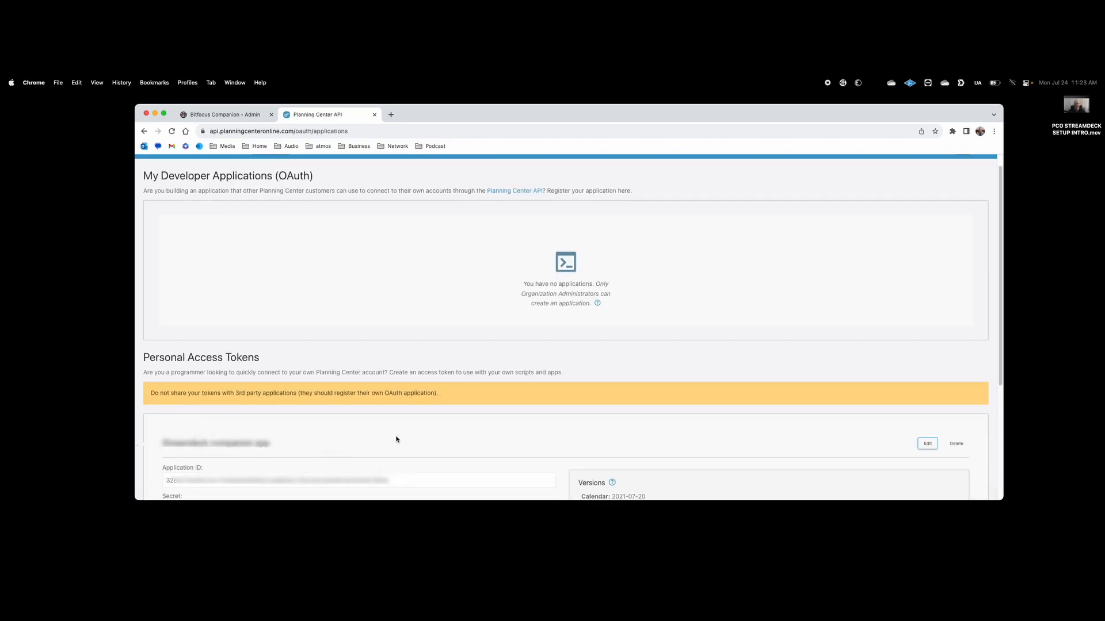
pyautogui.scroll(-5, 396, 439)
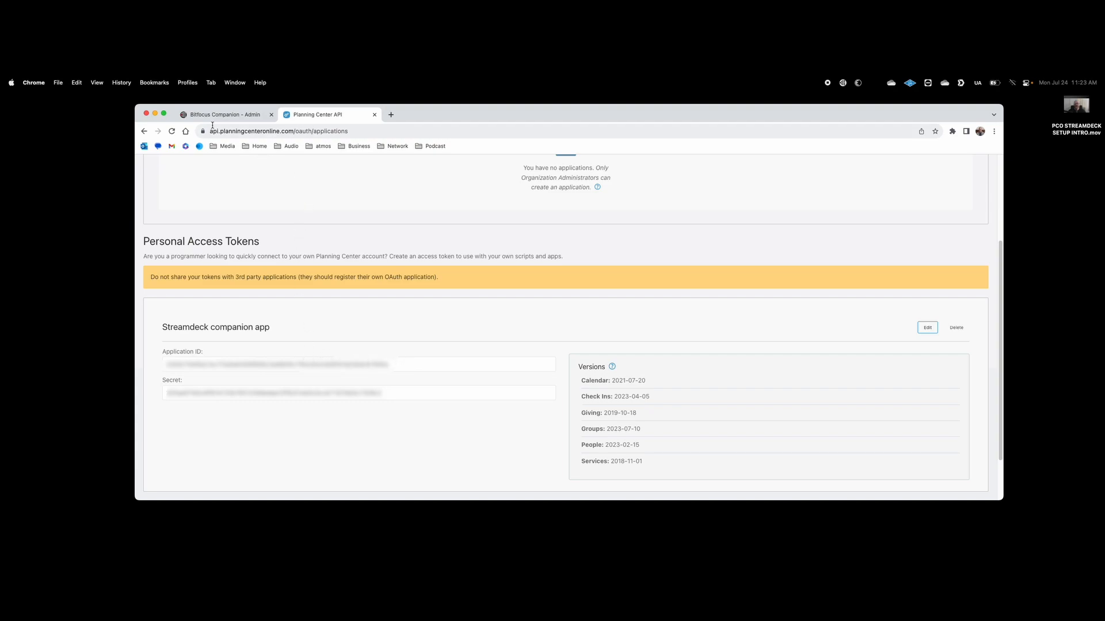
# Step: Copy the token's Application ID into the connection's Application ID field
pyautogui.click(227, 116)
pyautogui.click(597, 300)
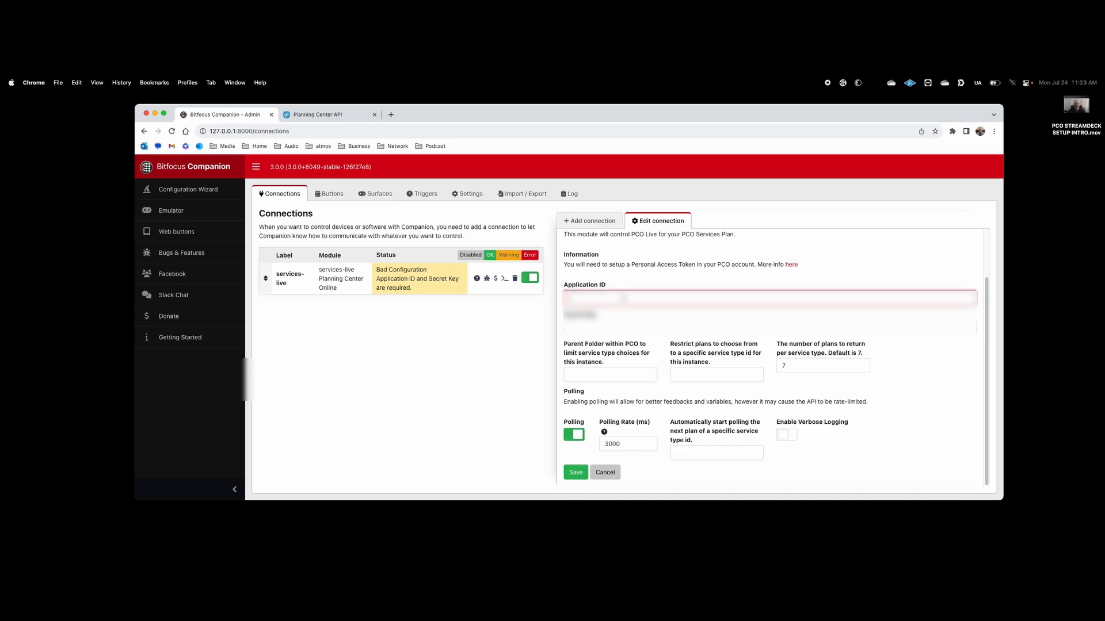
pyautogui.click(325, 116)
pyautogui.moveTo(391, 364); pyautogui.dragTo(164, 366)
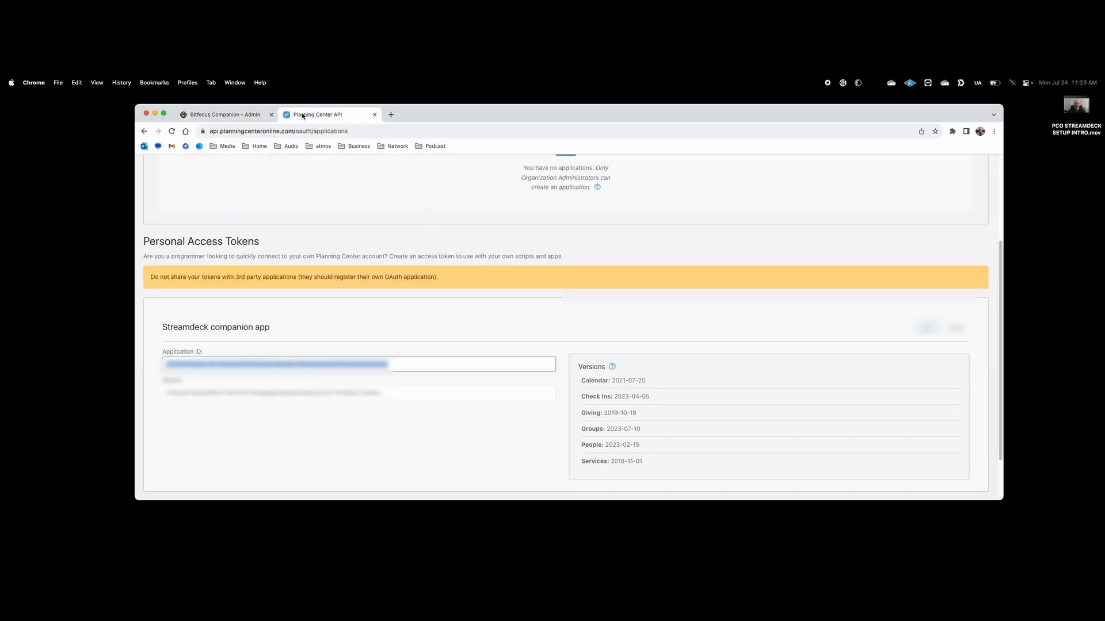
pyautogui.click(253, 115)
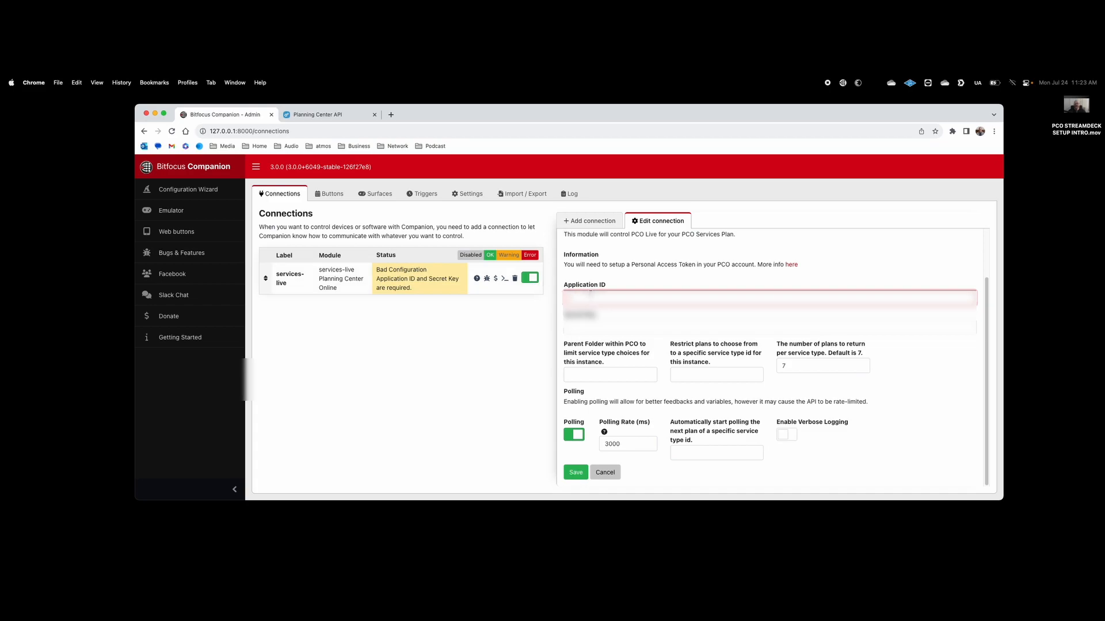
pyautogui.press('super+v')
# Step: Paste the token's Secret into the Secret field and save the connection
pyautogui.click(318, 116)
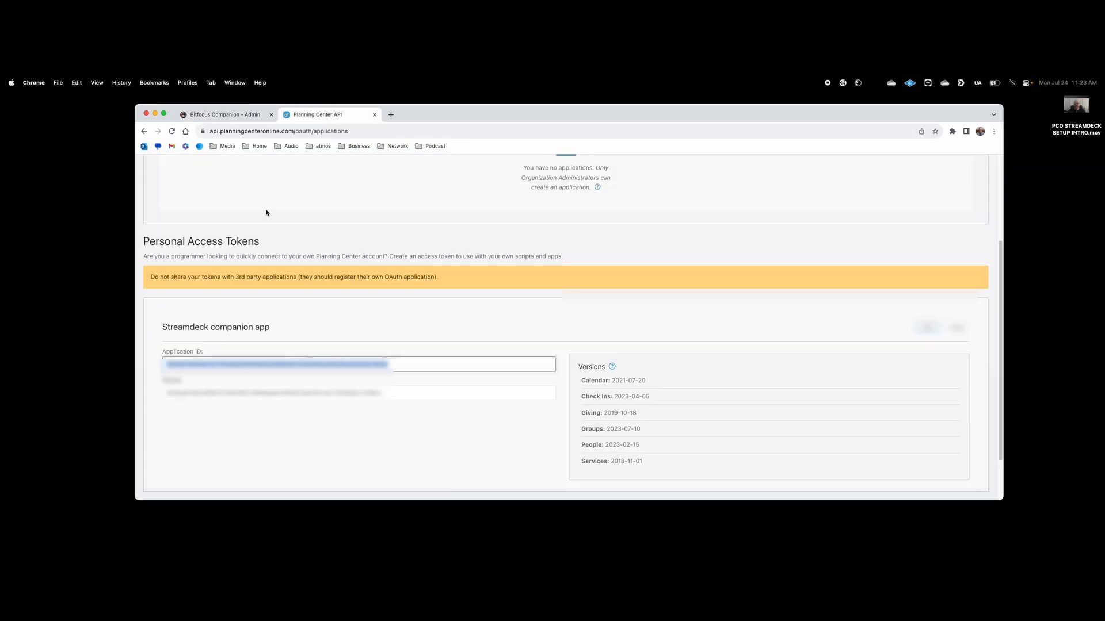
pyautogui.click(357, 393)
pyautogui.moveTo(397, 392); pyautogui.dragTo(161, 393)
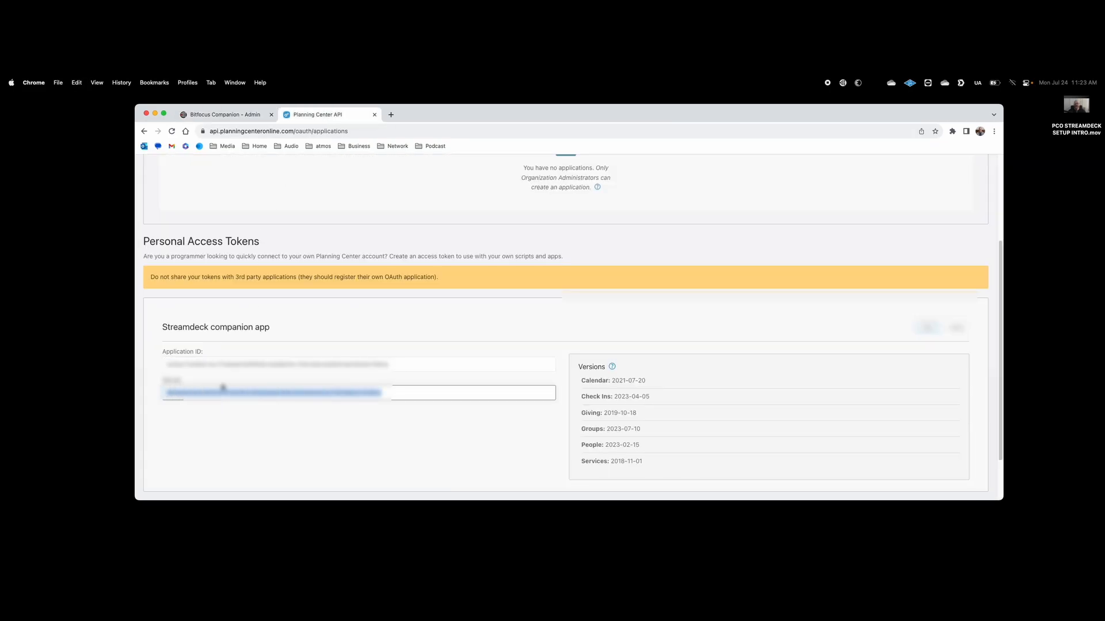
pyautogui.click(225, 114)
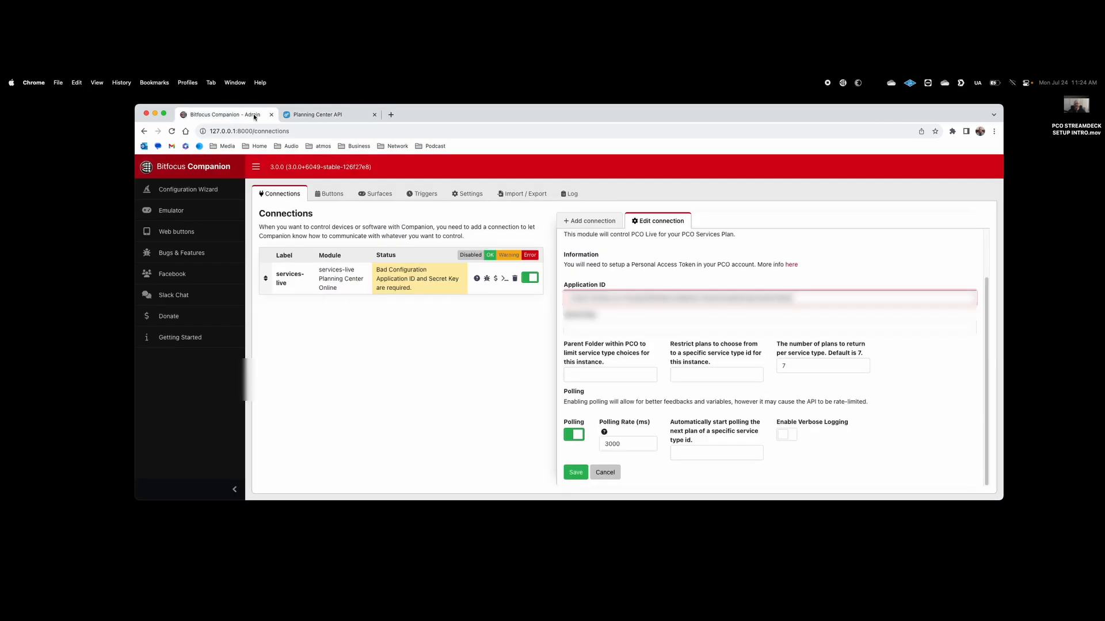
pyautogui.click(599, 328)
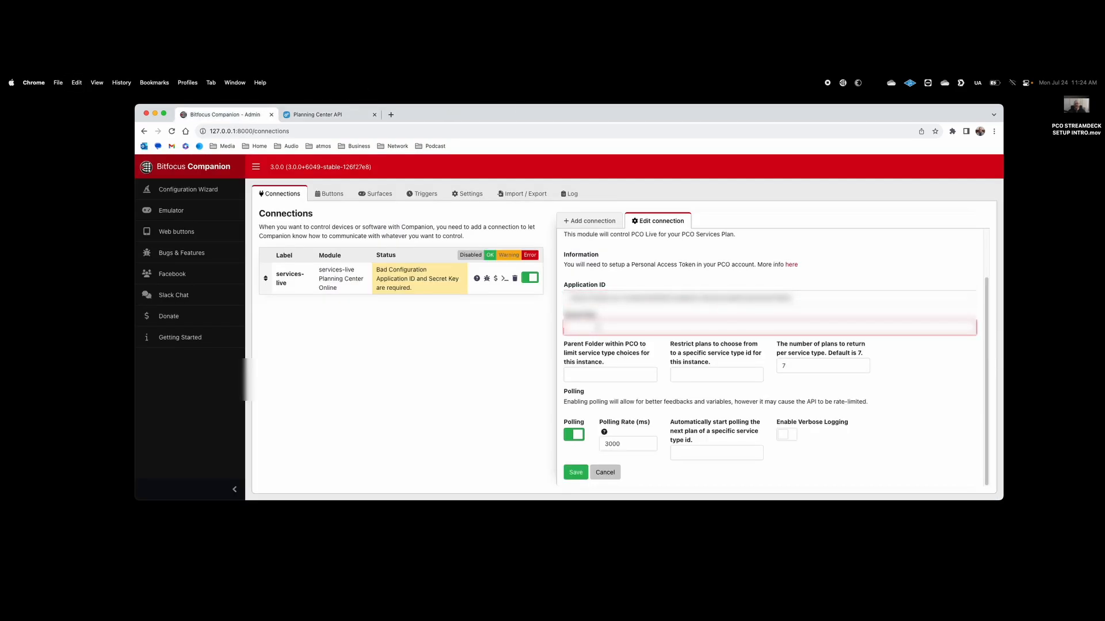
pyautogui.press('super+v')
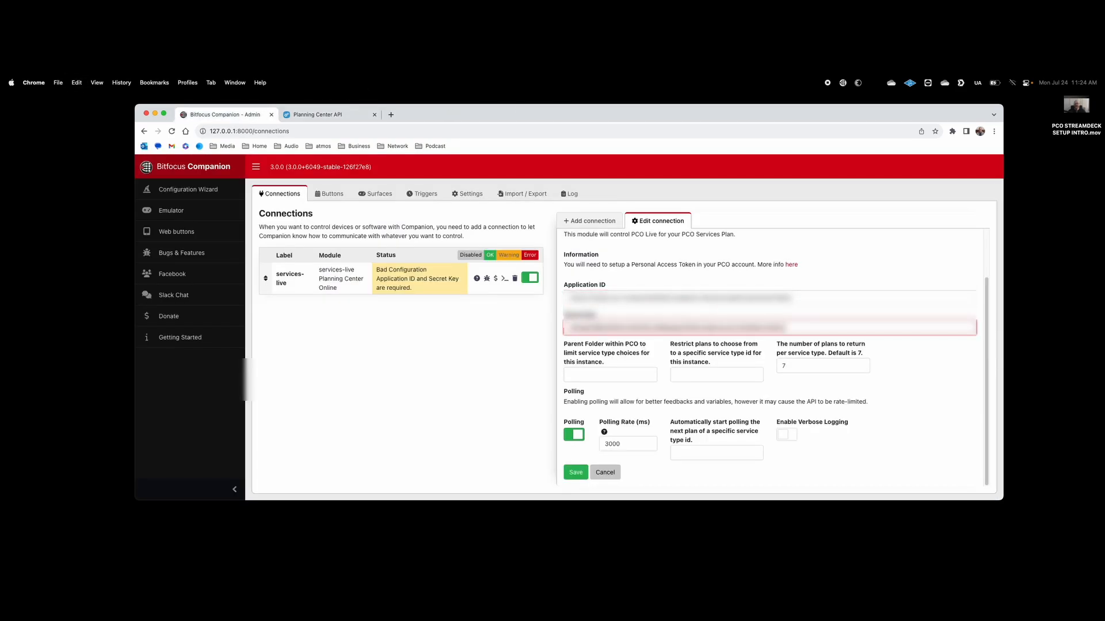
pyautogui.click(575, 472)
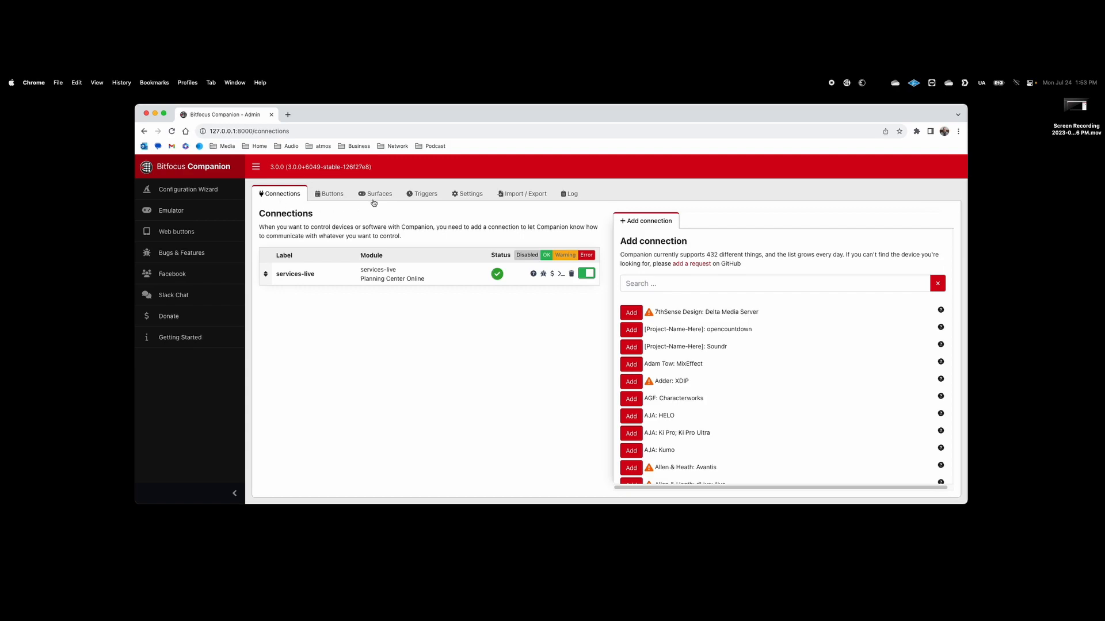
# Step: Switch to the Buttons page showing page 1's empty button grid
pyautogui.click(337, 200)
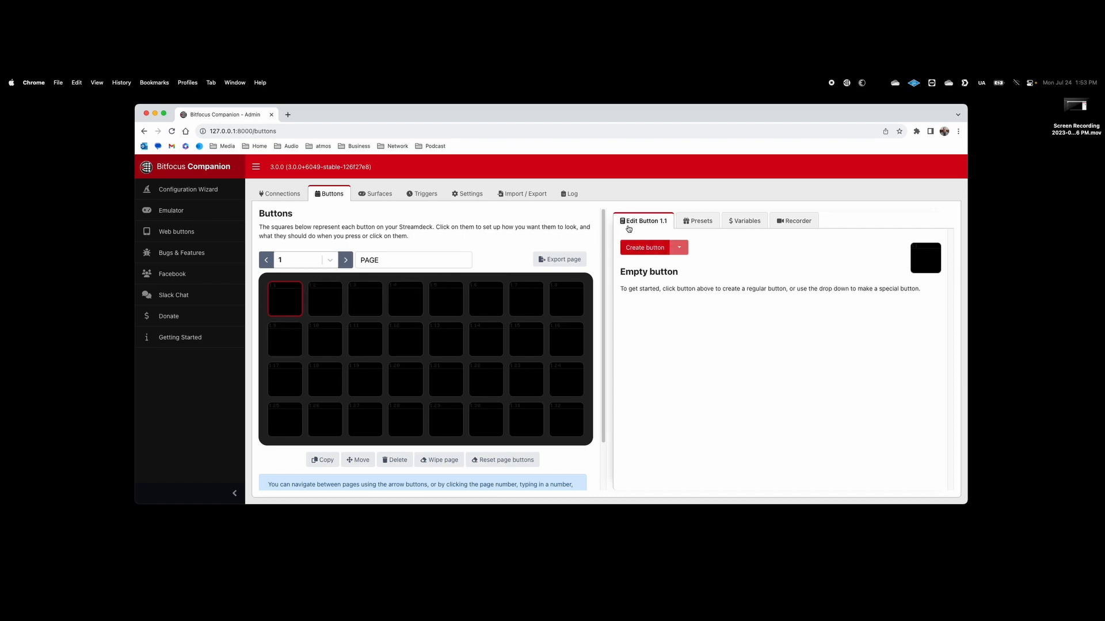
# Step: Create regular button 1.1 with button text 'test' and browse its press actions
pyautogui.click(647, 249)
pyautogui.click(639, 285)
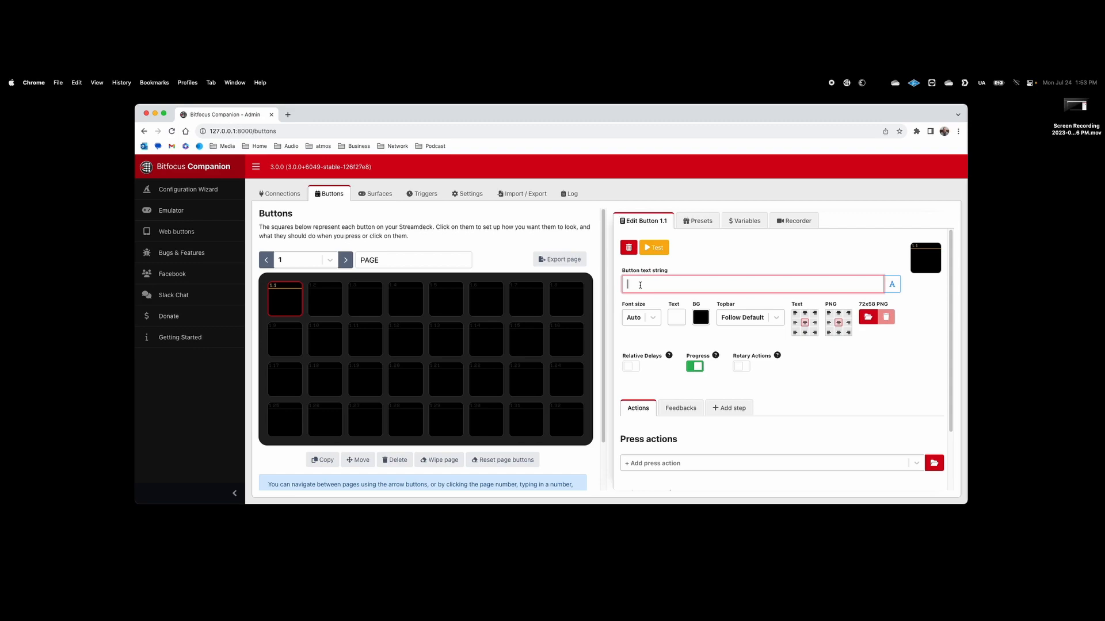
pyautogui.write('test')
pyautogui.click(934, 463)
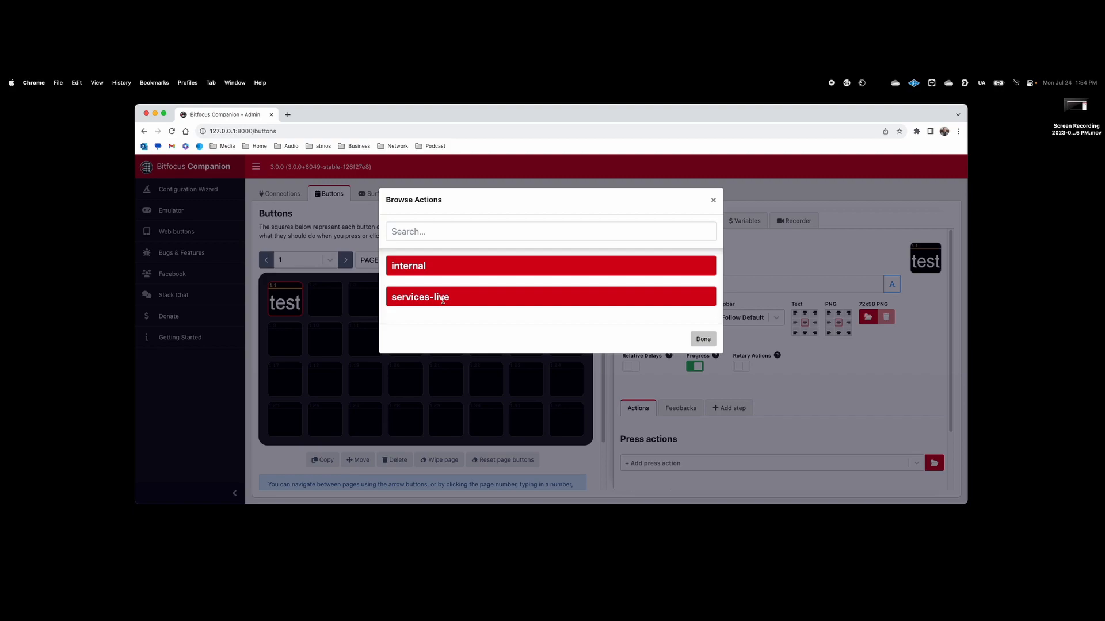
# Step: Add the services-live Go to Next Item press action to button 1.1
pyautogui.click(443, 298)
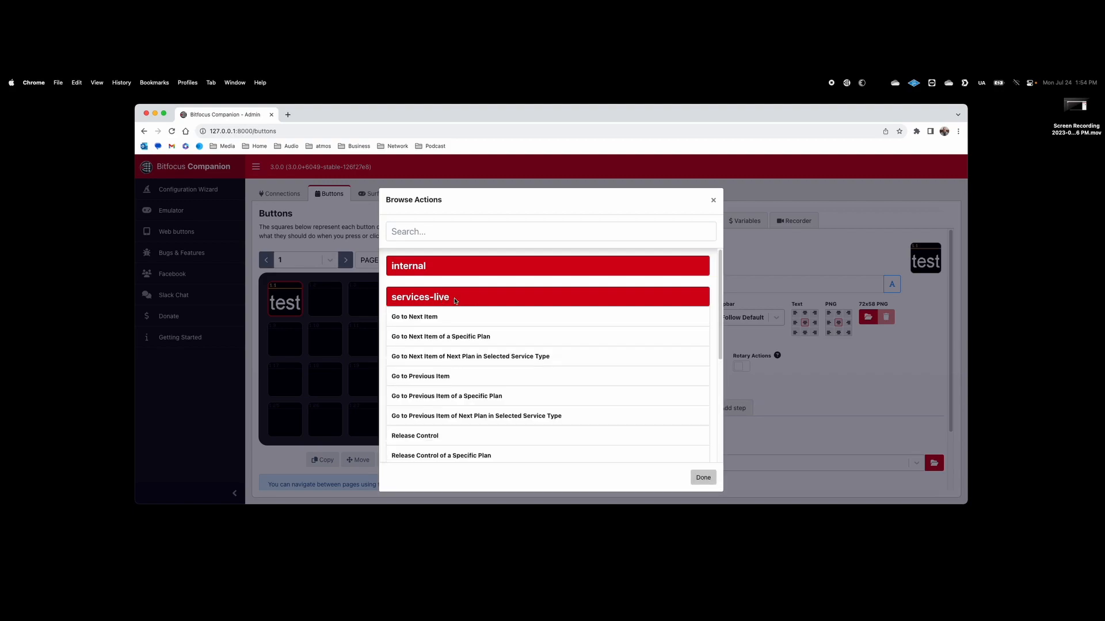
pyautogui.scroll(-2, 534, 381)
pyautogui.scroll(-4, 534, 381)
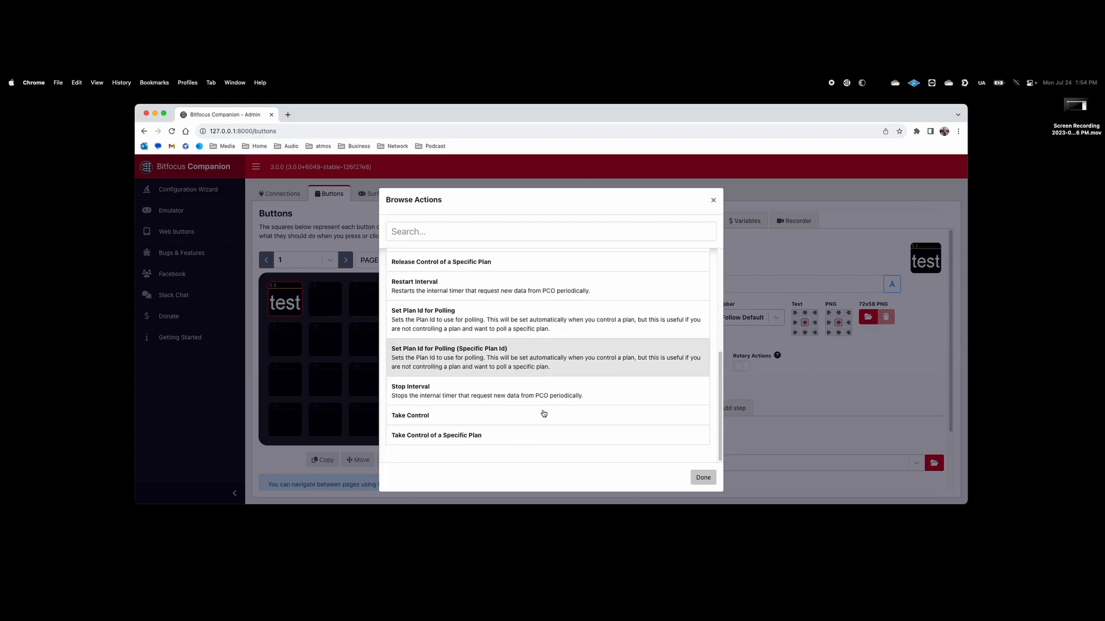
pyautogui.scroll(1, 543, 413)
pyautogui.scroll(-1, 544, 413)
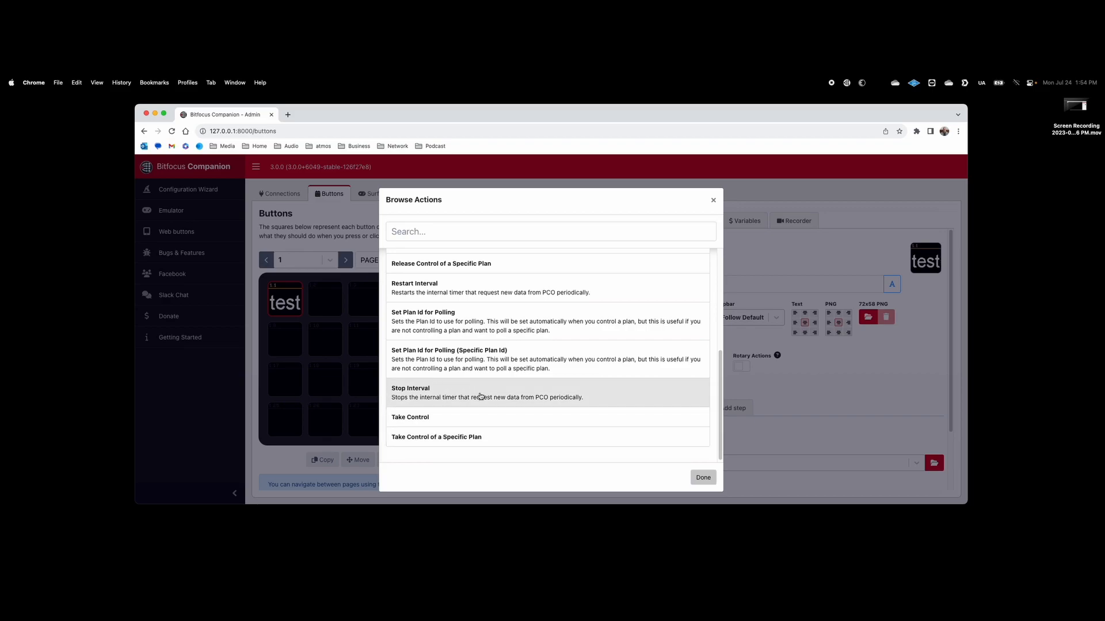
pyautogui.scroll(1, 481, 396)
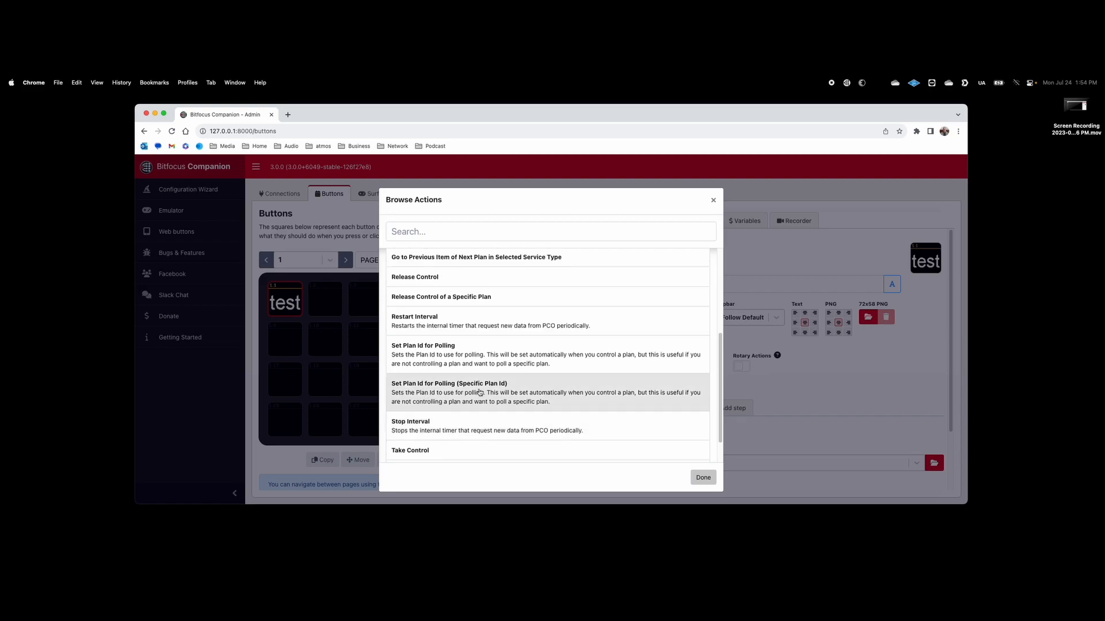
pyautogui.scroll(5, 582, 393)
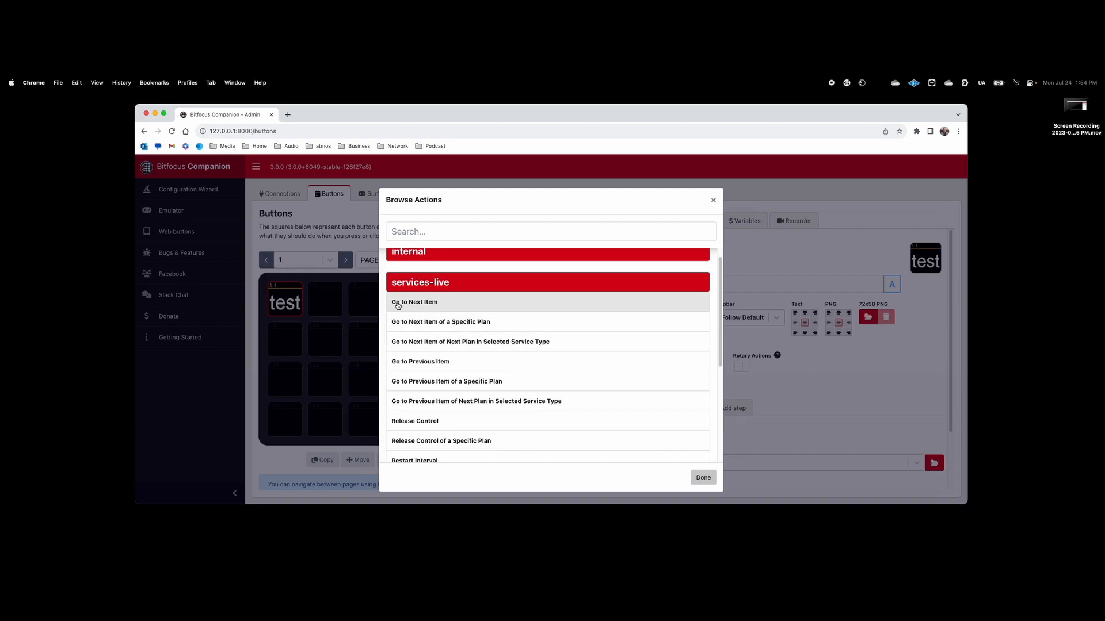
pyautogui.click(417, 303)
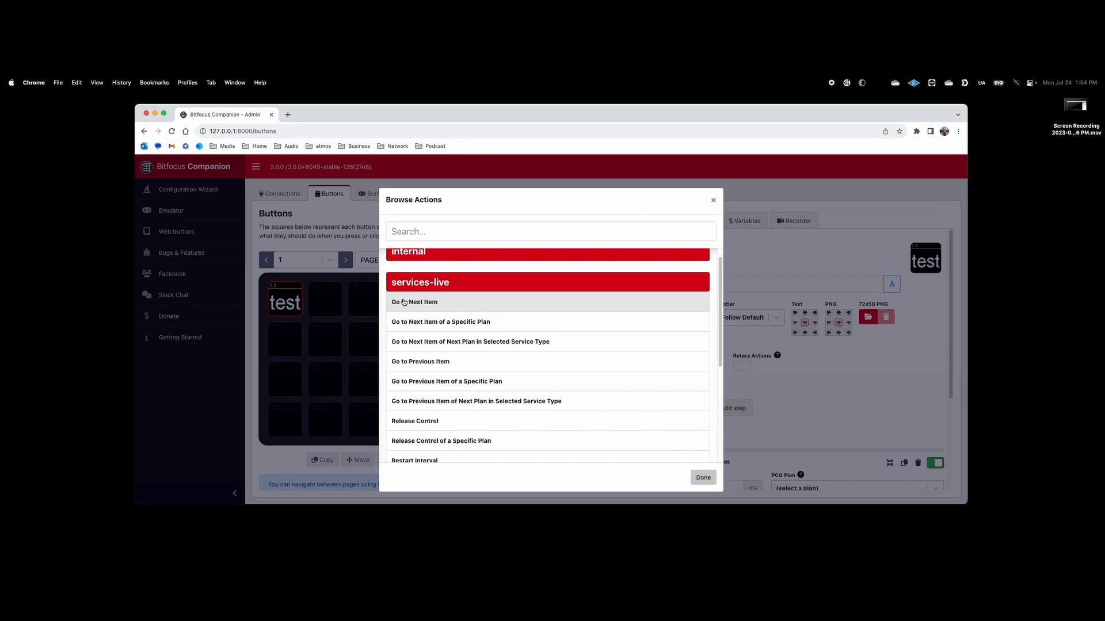
# Step: Look through the PCO Plan list without choosing one, then delete the Go to Next Item action
pyautogui.click(705, 479)
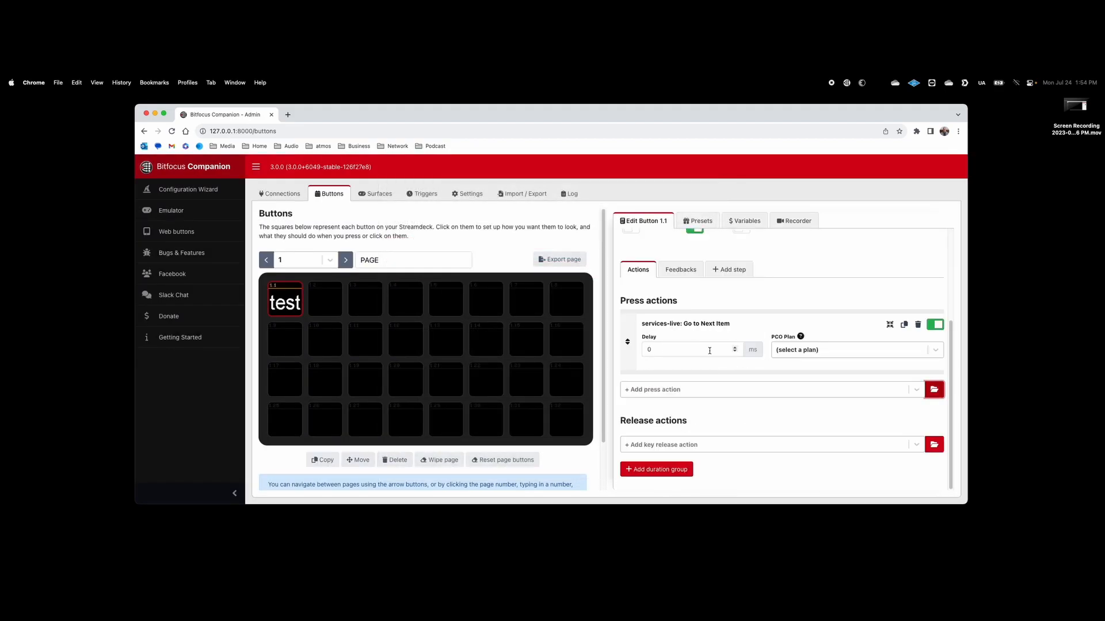
pyautogui.click(840, 352)
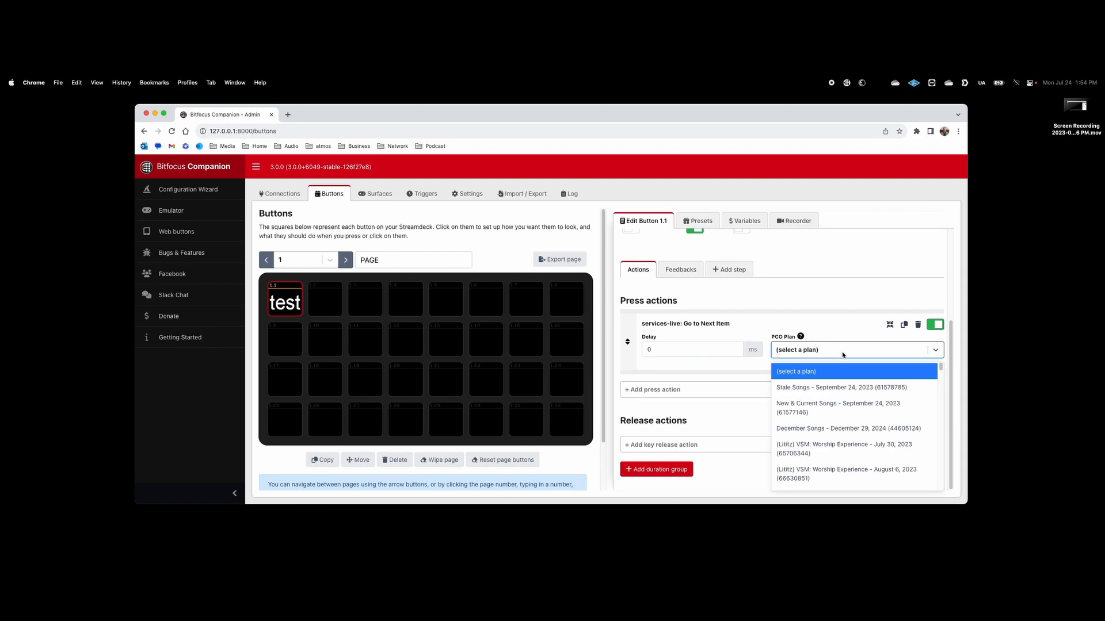
pyautogui.scroll(-10, 846, 457)
pyautogui.scroll(-15, 846, 457)
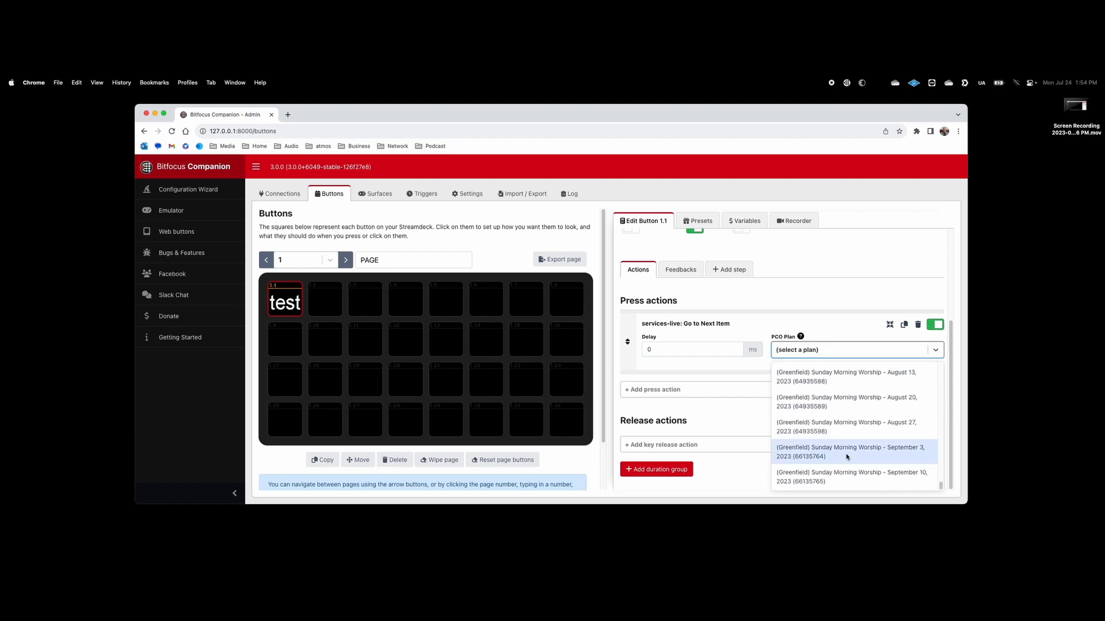
pyautogui.scroll(20, 846, 457)
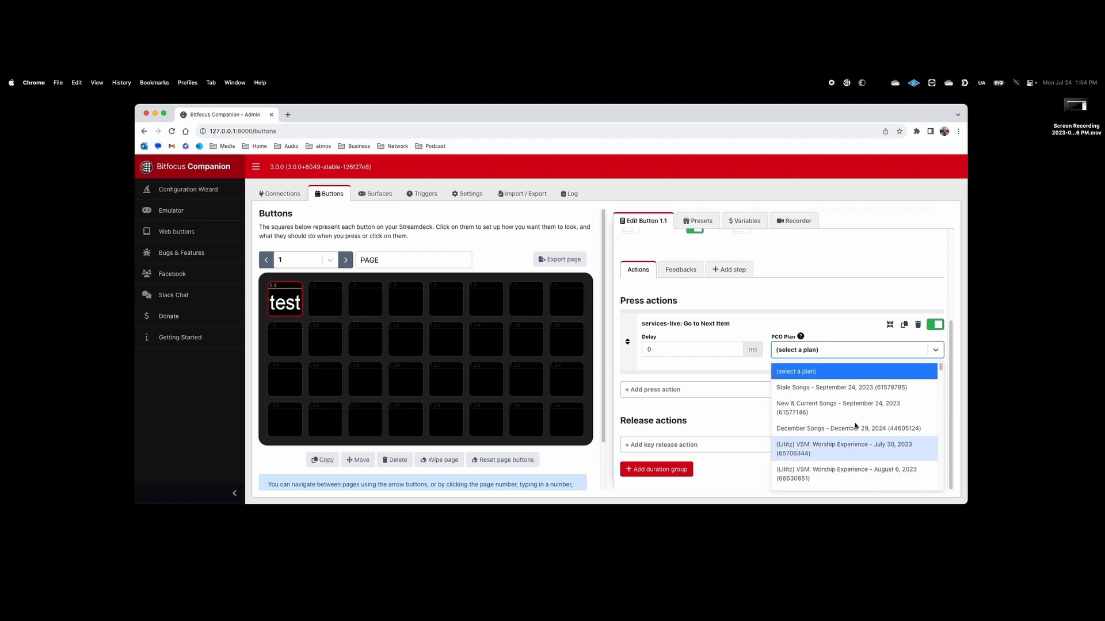
pyautogui.scroll(-8, 853, 440)
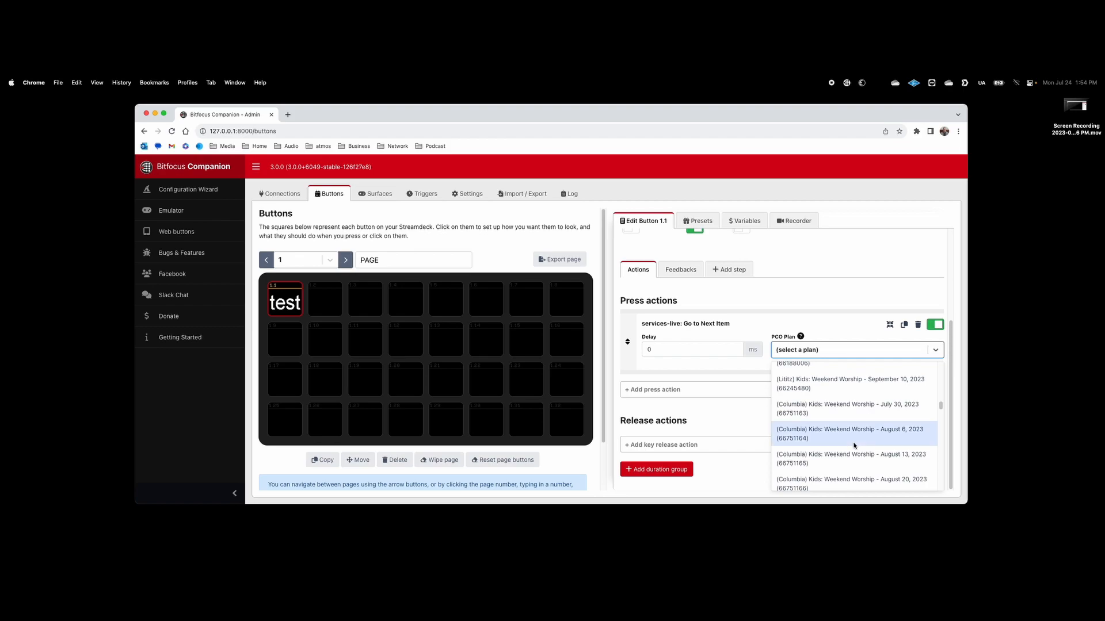
pyautogui.scroll(-10, 854, 446)
pyautogui.scroll(-10, 855, 446)
pyautogui.scroll(-2, 855, 446)
pyautogui.click(838, 334)
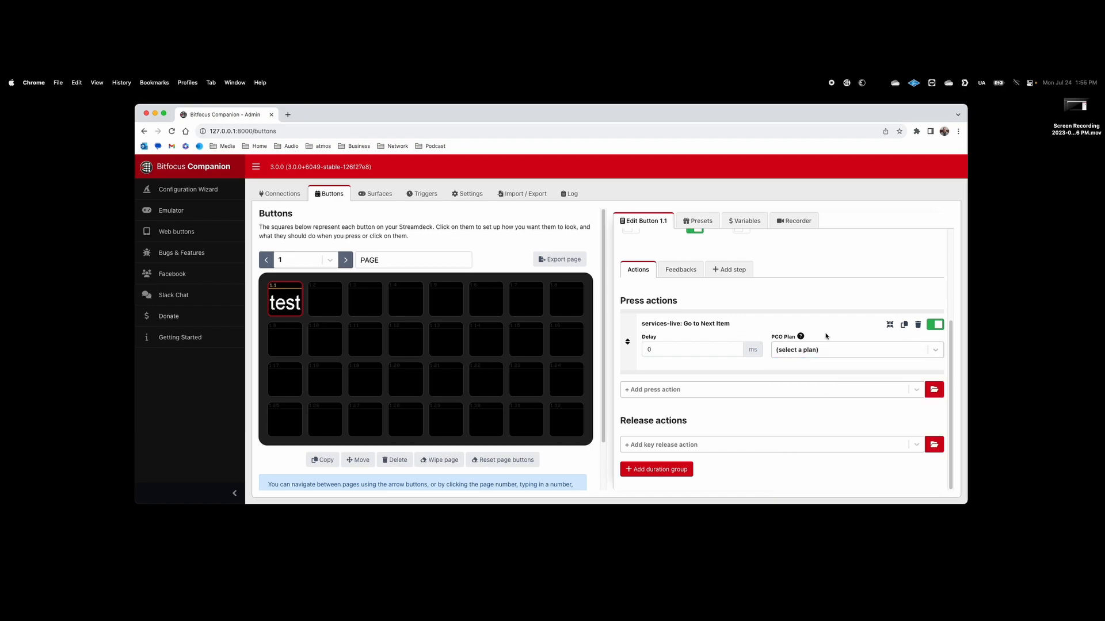
pyautogui.moveTo(799, 338)
pyautogui.click(917, 325)
# Step: Confirm the deletion and add the Go to Next Item of Next Plan press action
pyautogui.click(638, 260)
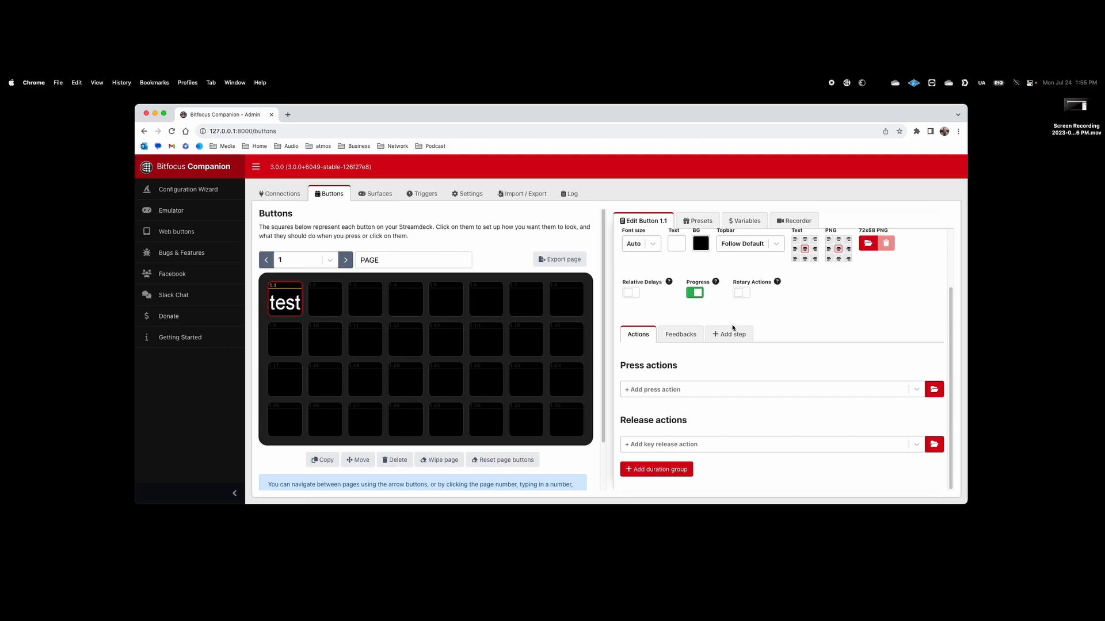
pyautogui.click(933, 392)
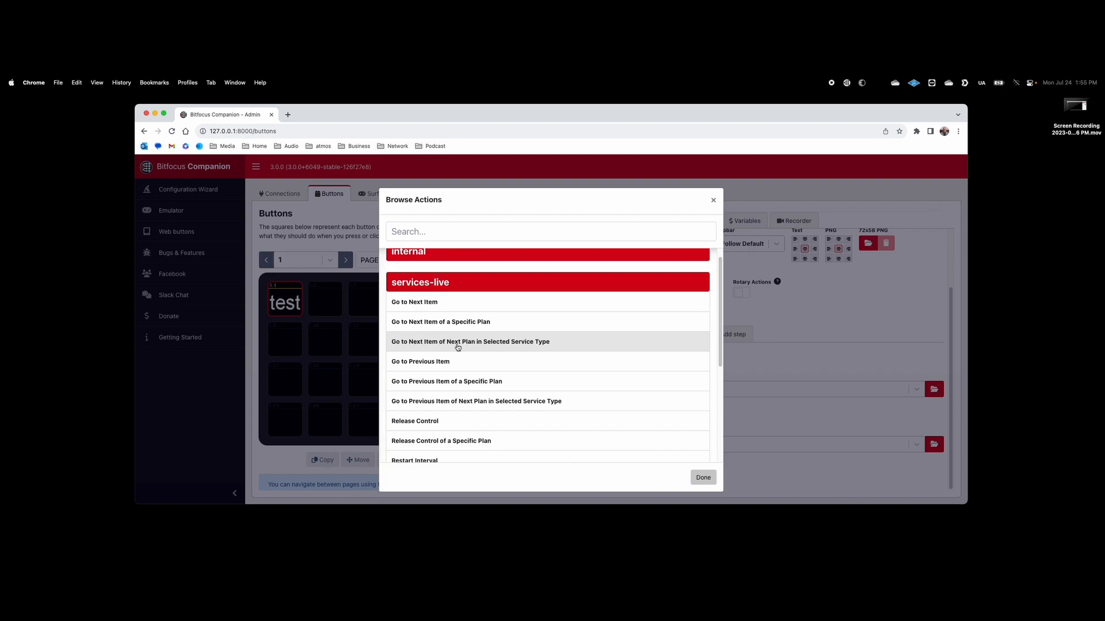
pyautogui.click(556, 344)
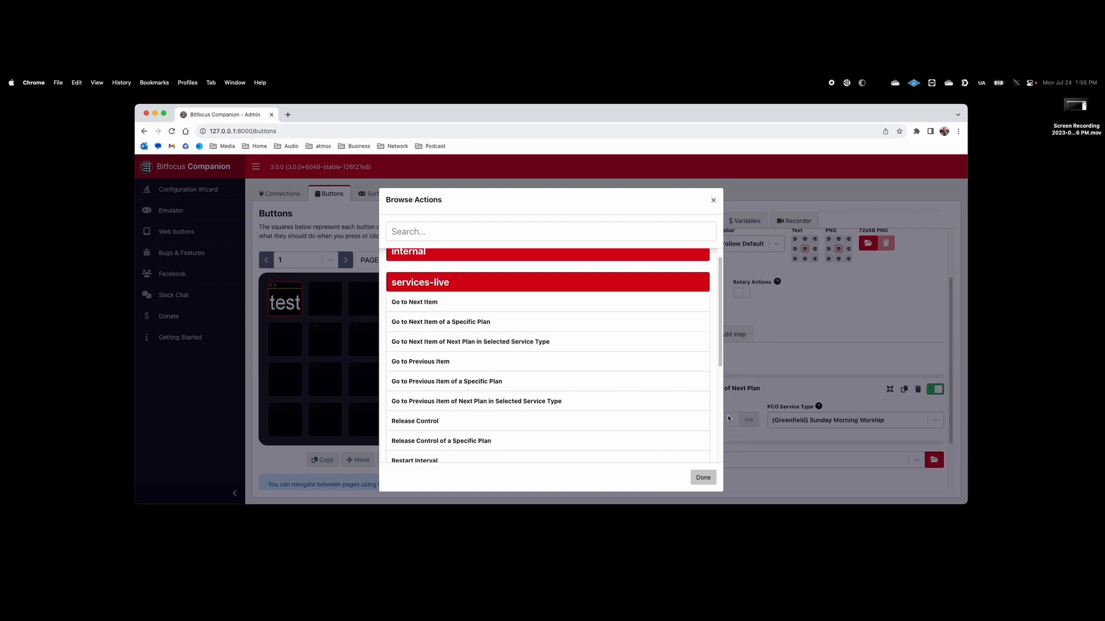
pyautogui.click(712, 482)
# Step: Keep the PCO Service Type as (Greenfield) Sunday Morning Worship
pyautogui.click(843, 423)
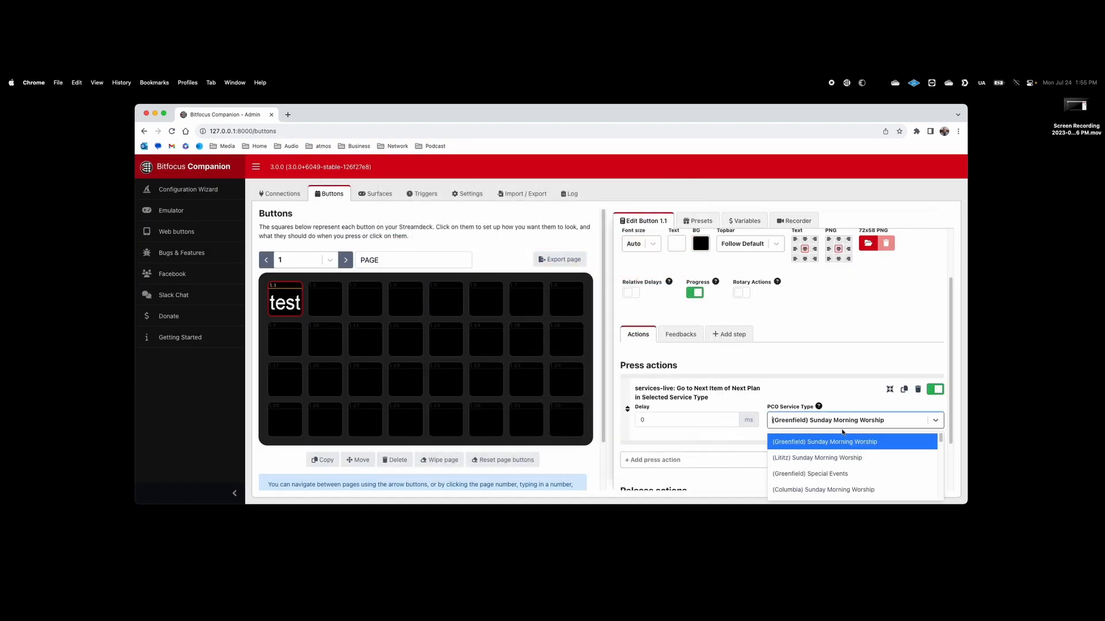
pyautogui.scroll(-5, 851, 463)
pyautogui.scroll(-3, 853, 469)
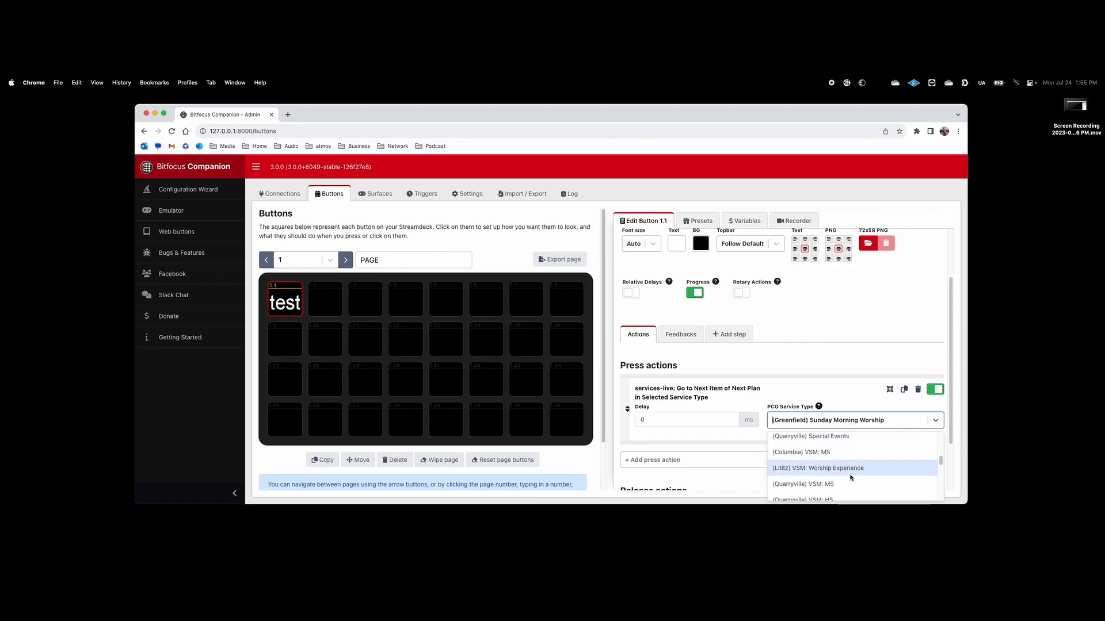
pyautogui.scroll(8, 850, 477)
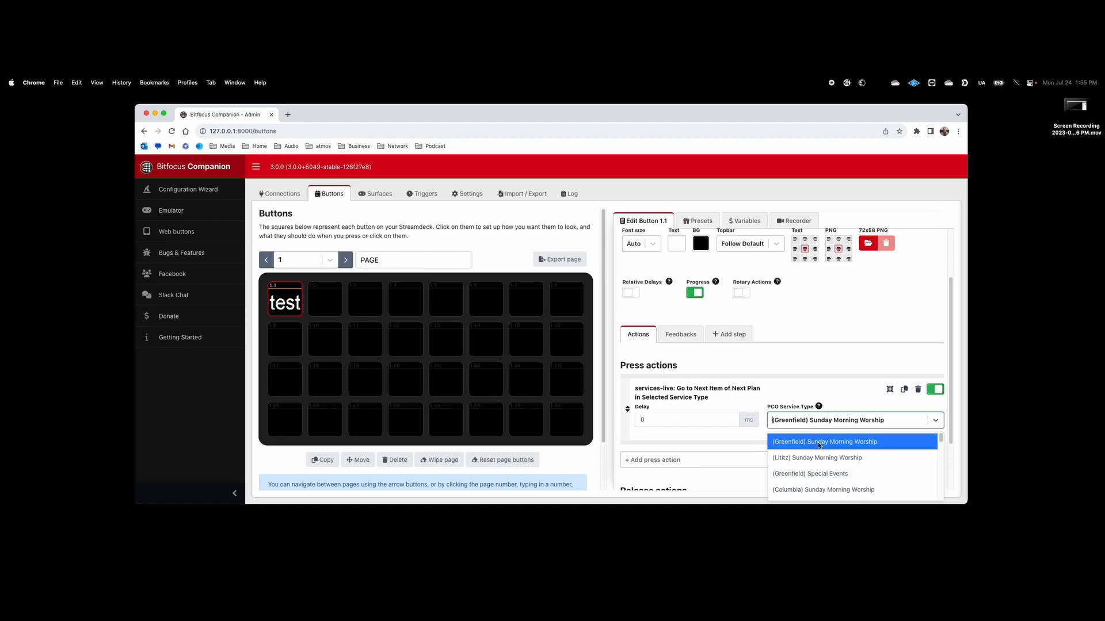
pyautogui.click(845, 444)
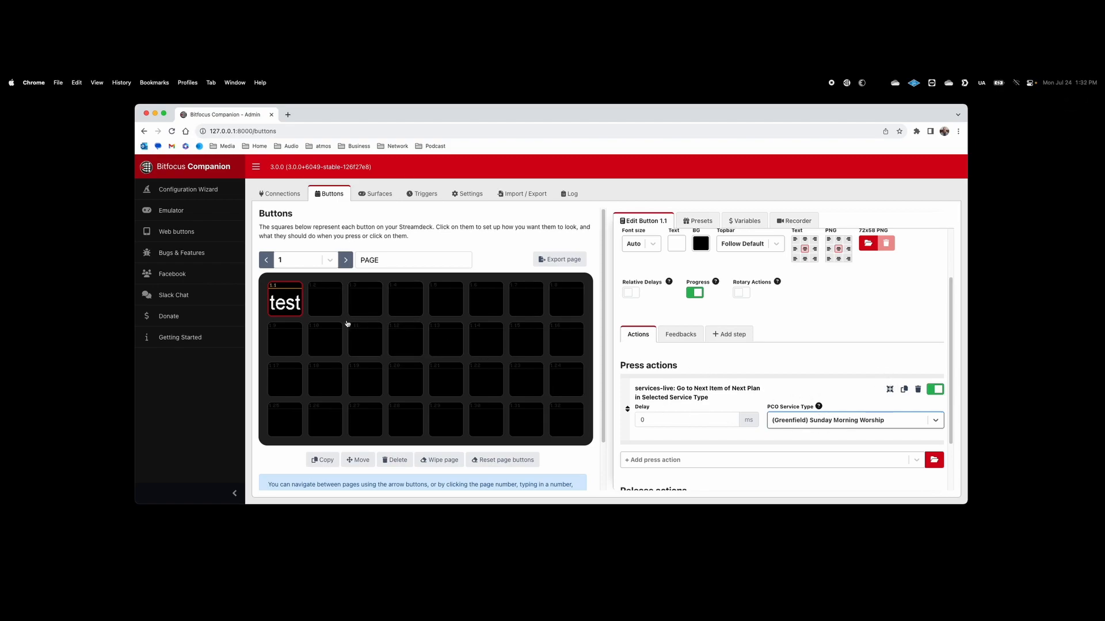
# Step: Drag the Services Live Current Item 'START OF SERVICE' preset onto button 1.2
pyautogui.click(327, 301)
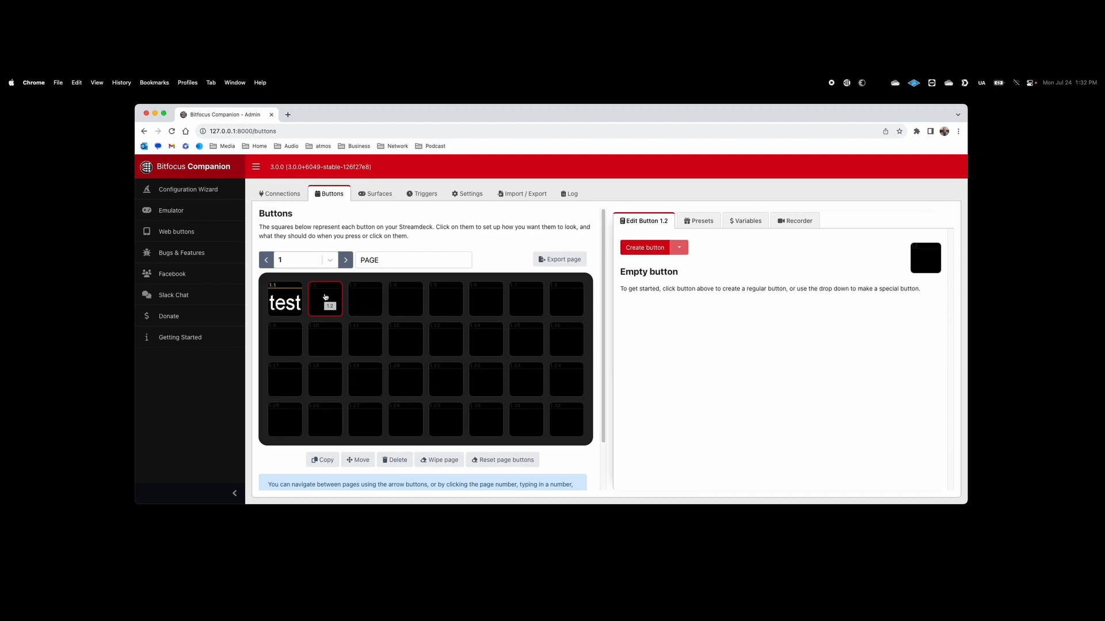
pyautogui.click(697, 221)
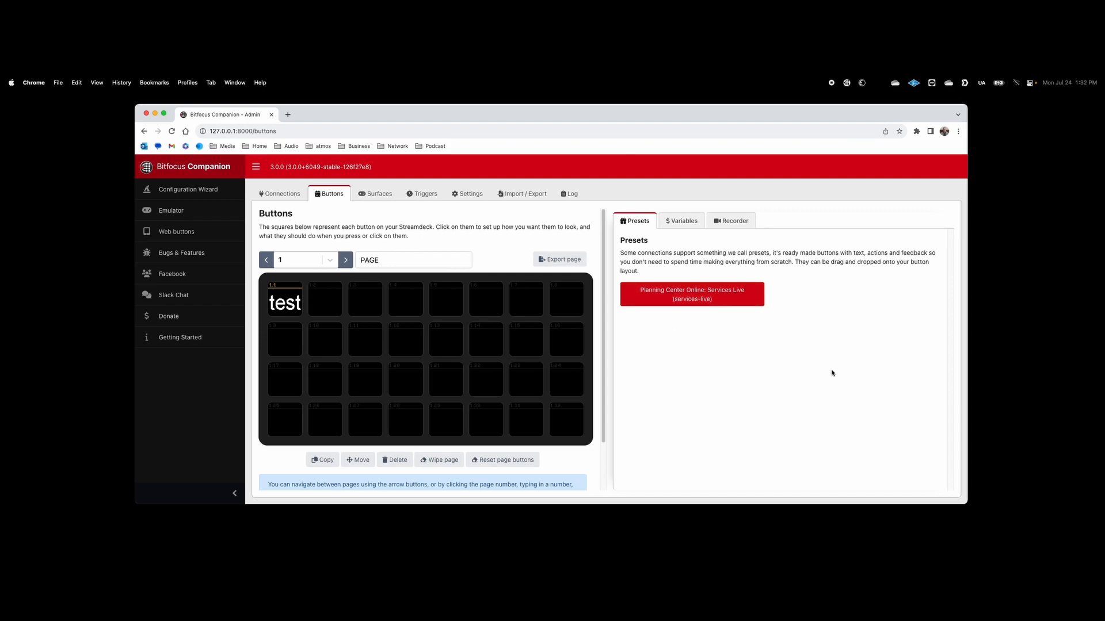
pyautogui.click(702, 296)
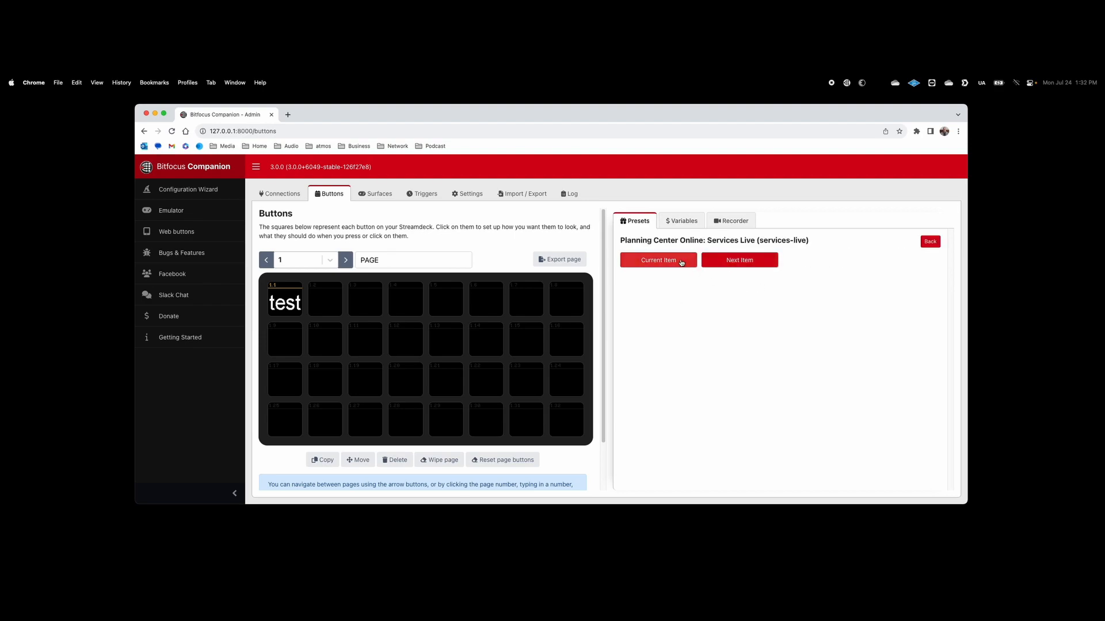
pyautogui.click(661, 262)
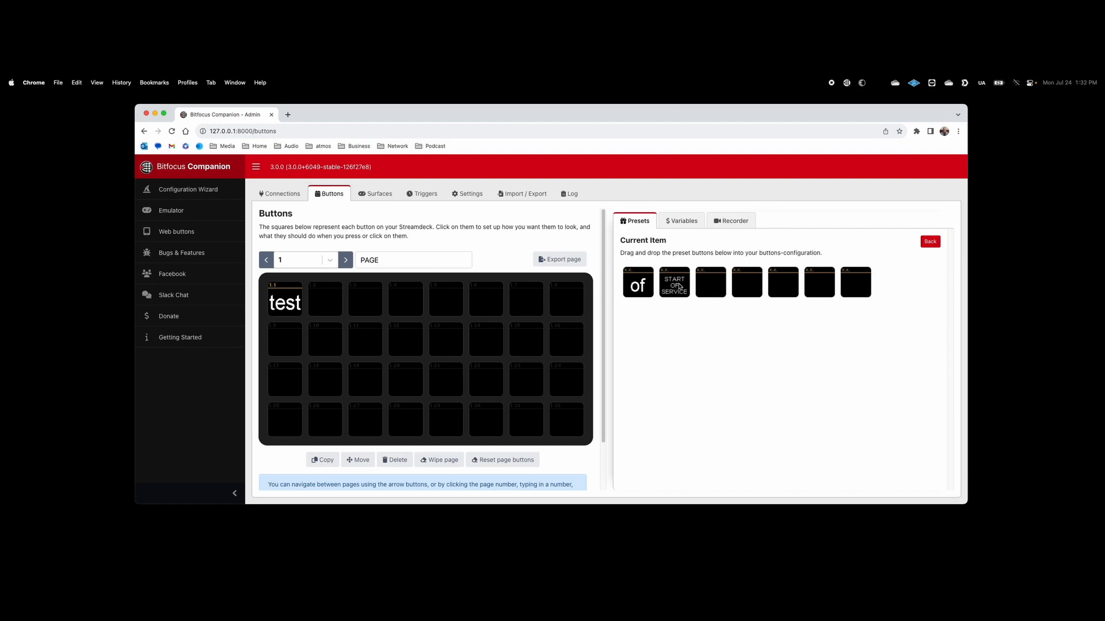
pyautogui.moveTo(679, 288); pyautogui.dragTo(325, 306)
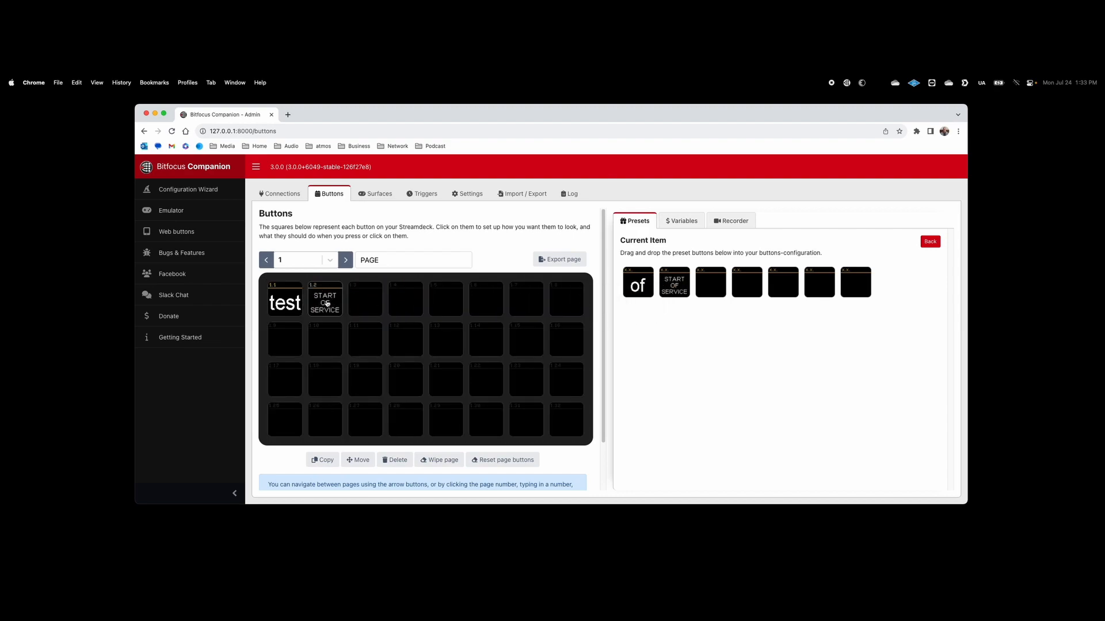
# Step: Copy $(services-live:plan_currentitem_key) from the Services Live variables list
pyautogui.click(327, 304)
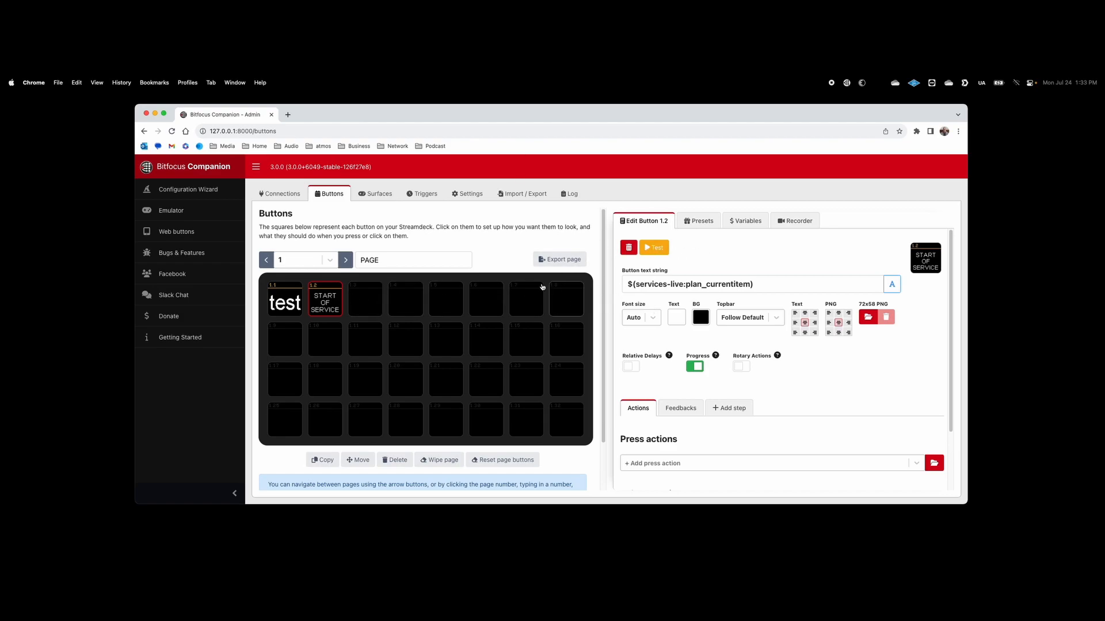
pyautogui.click(744, 221)
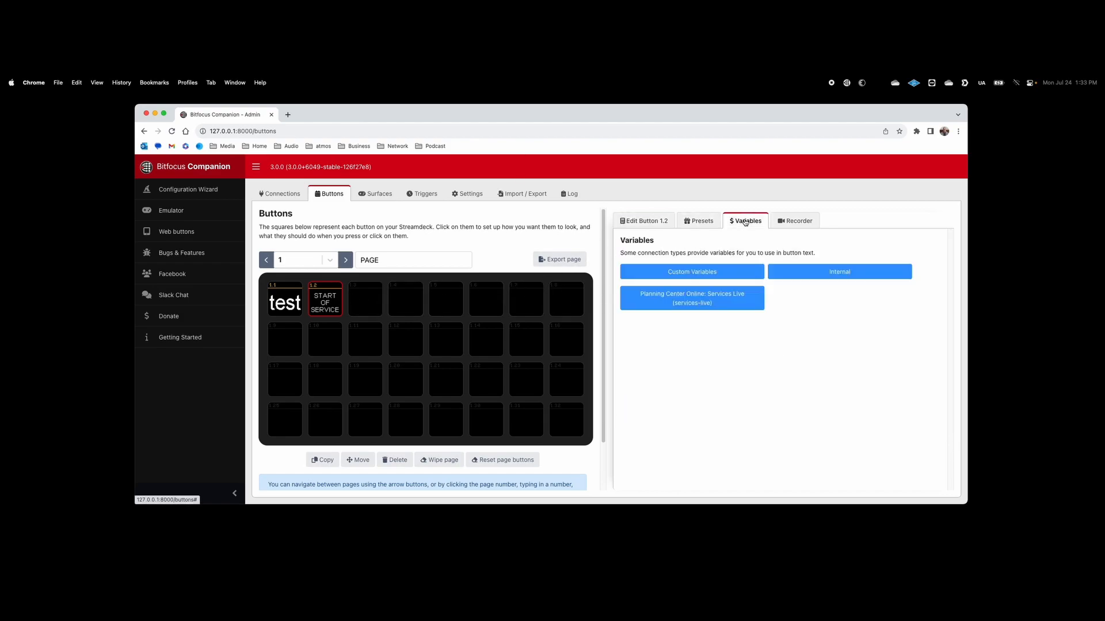
pyautogui.click(681, 302)
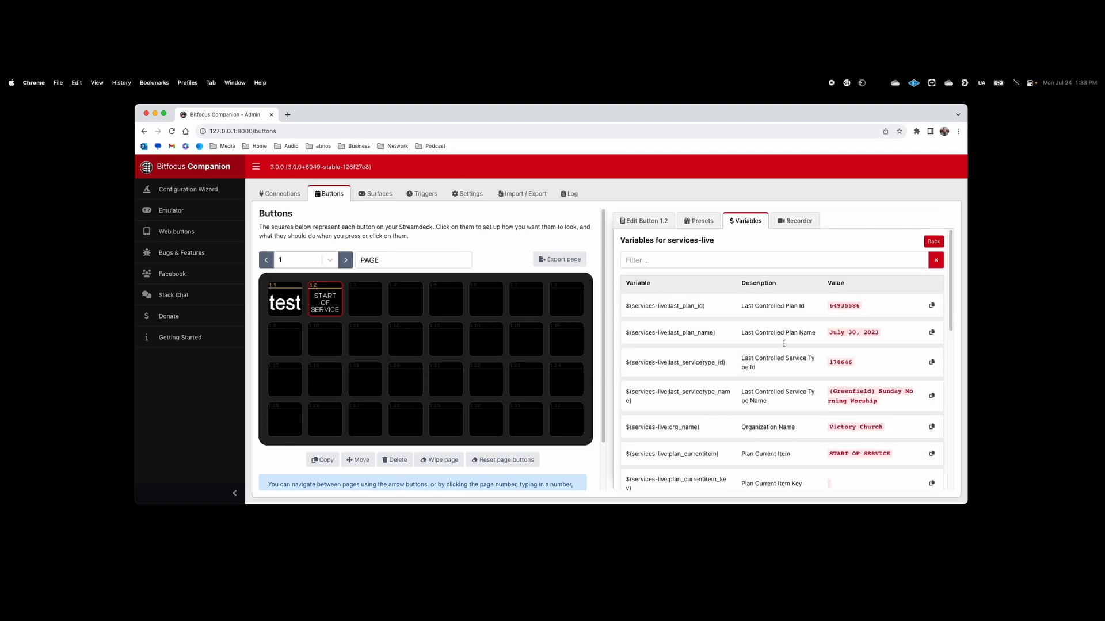
pyautogui.scroll(-2, 782, 391)
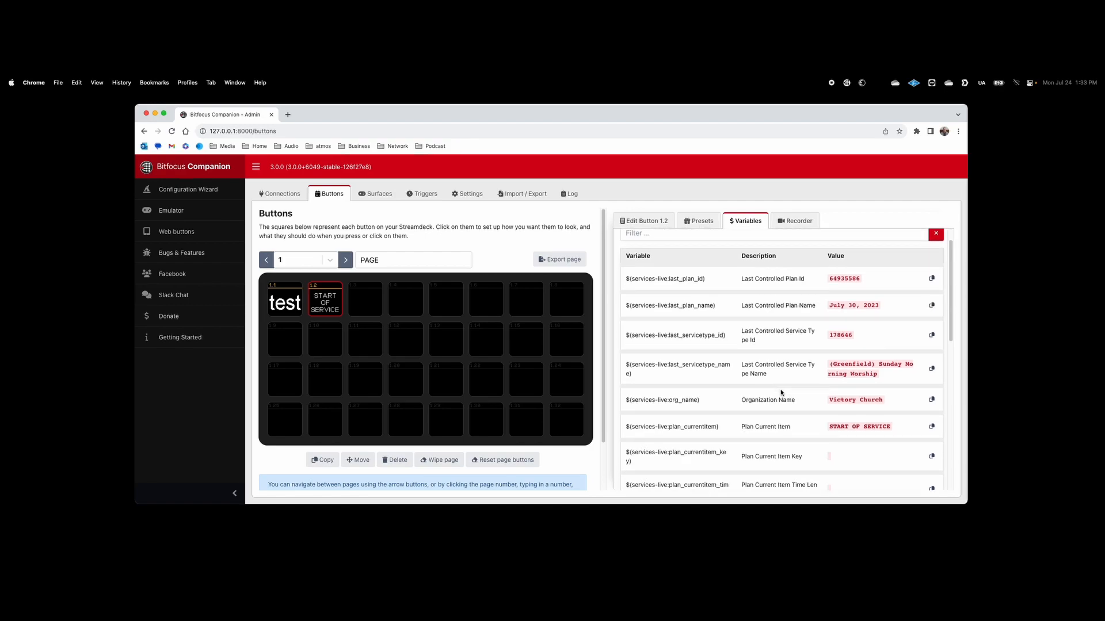
pyautogui.scroll(-1, 782, 392)
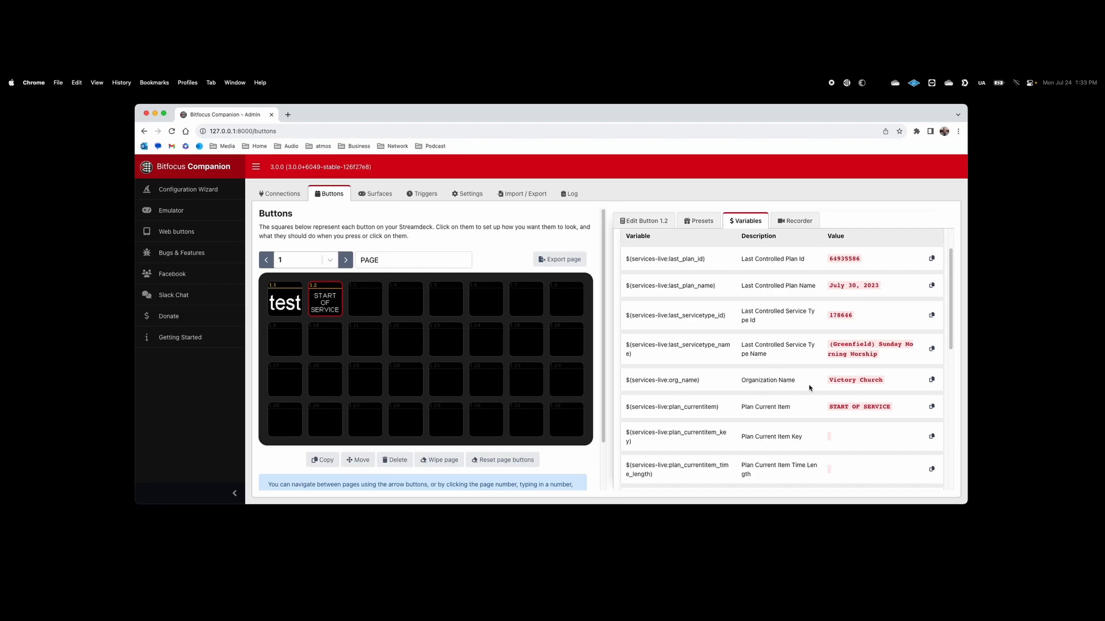
pyautogui.scroll(-1, 763, 413)
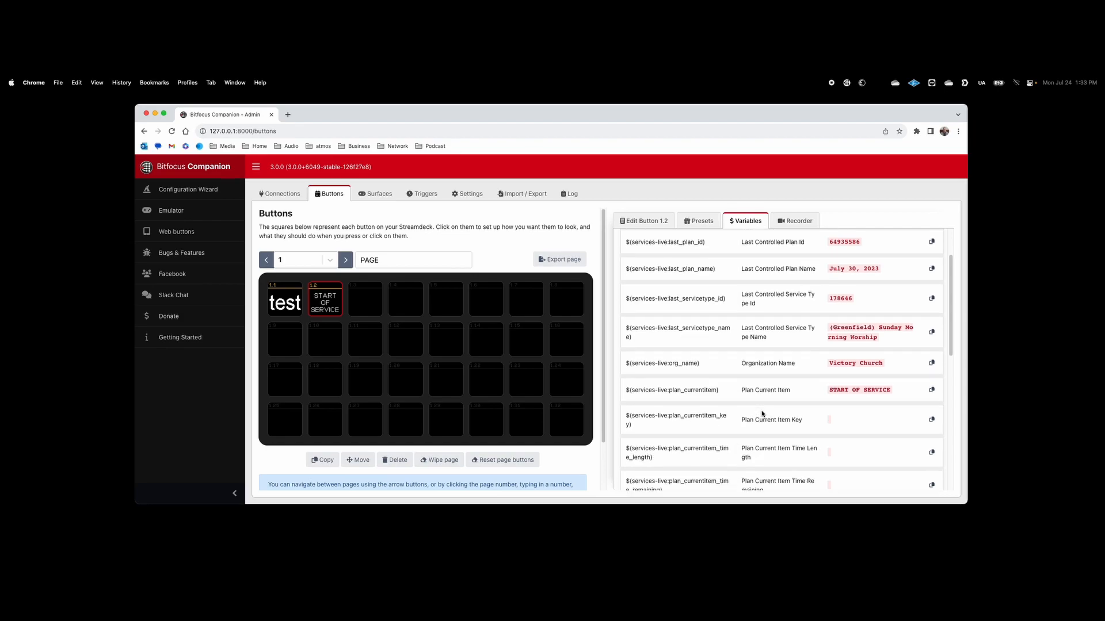
pyautogui.scroll(-4, 796, 391)
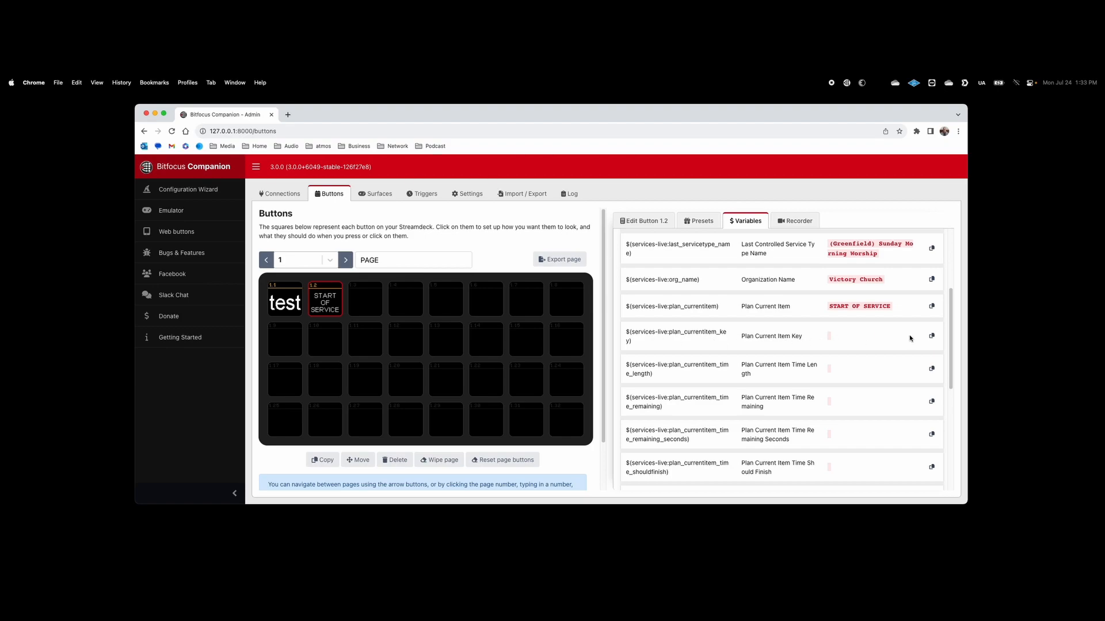
pyautogui.click(932, 337)
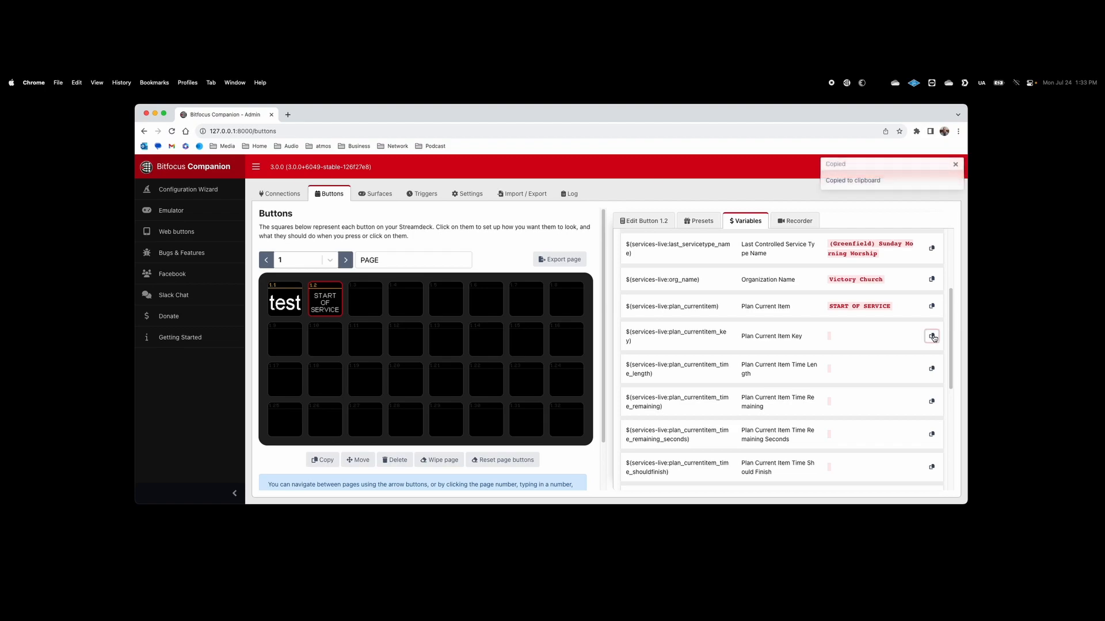
# Step: Make button 1.3 a regular button with the pasted text $(services-live:plan_currentitem_key)
pyautogui.click(361, 301)
pyautogui.click(645, 248)
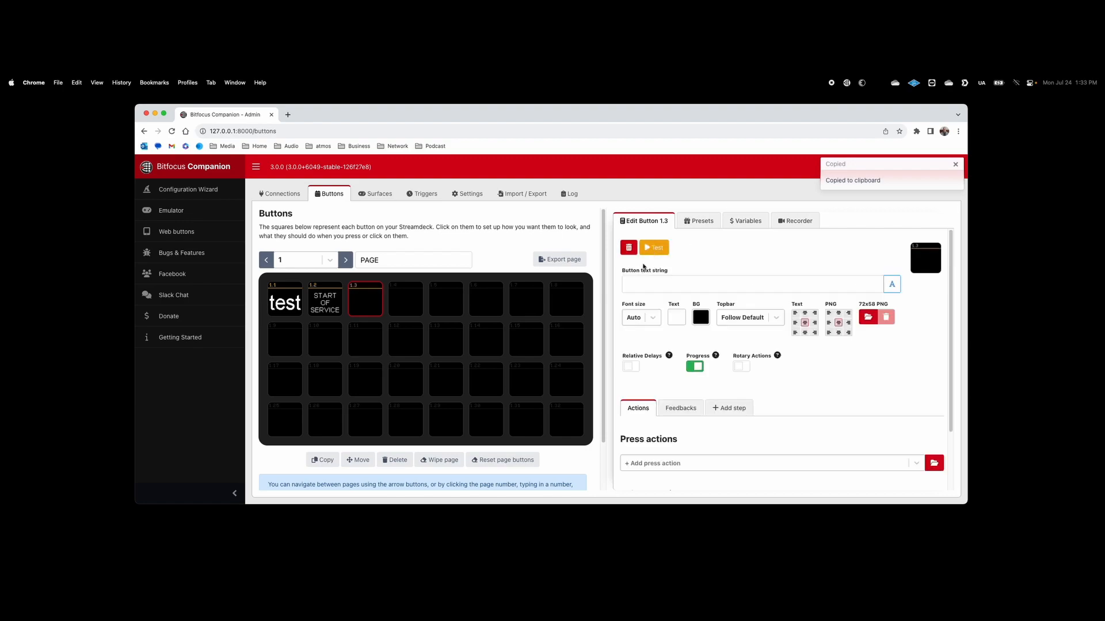
pyautogui.click(658, 281)
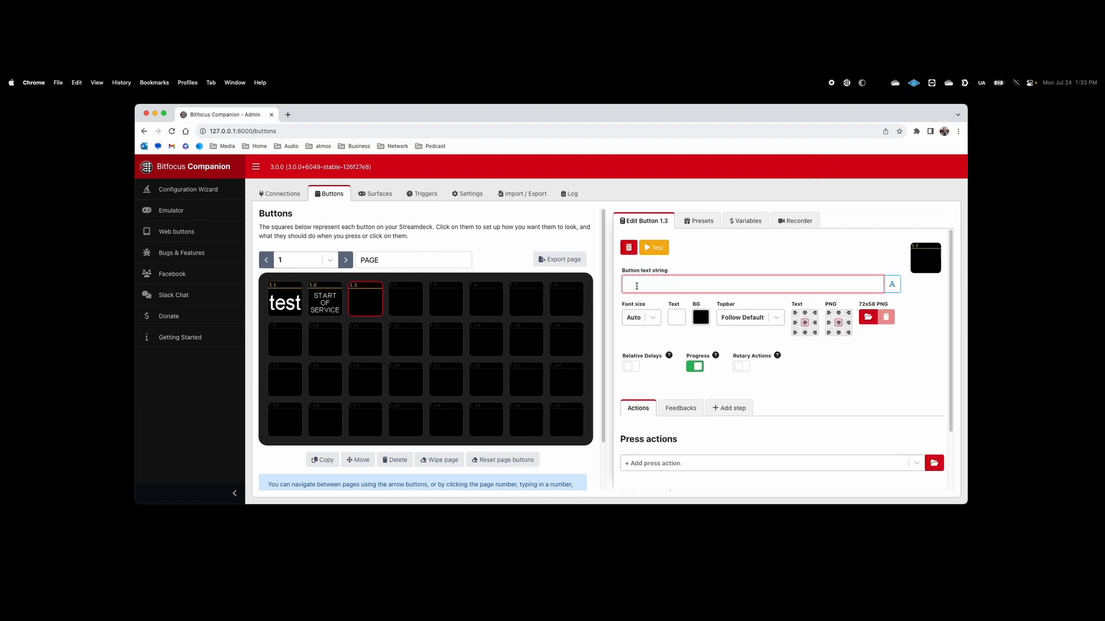
pyautogui.rightClick(687, 286)
pyautogui.click(713, 348)
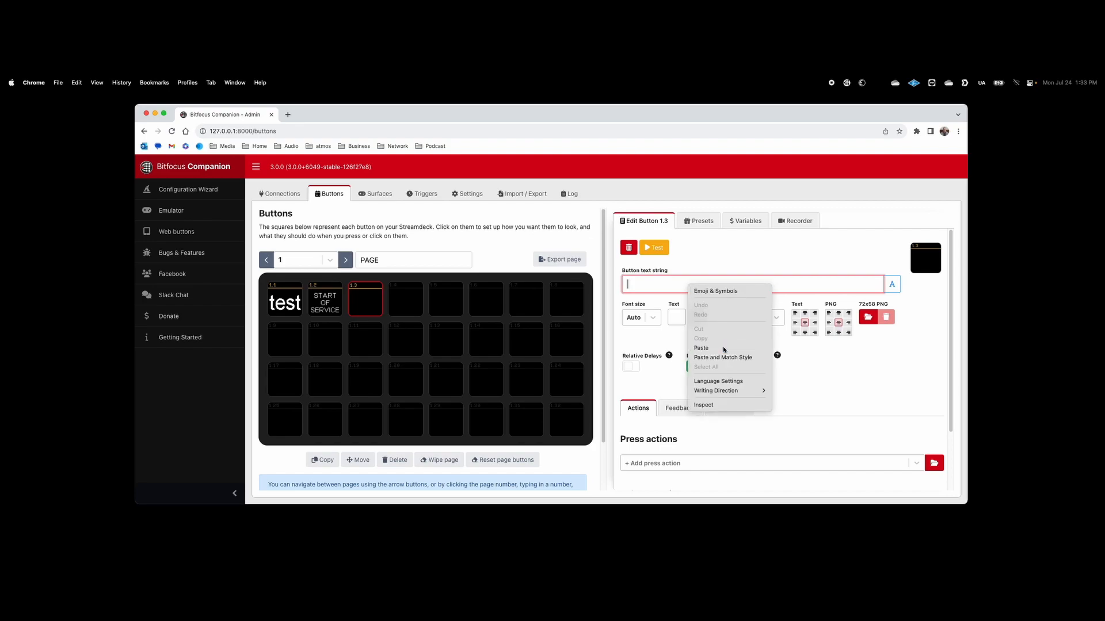
pyautogui.click(370, 345)
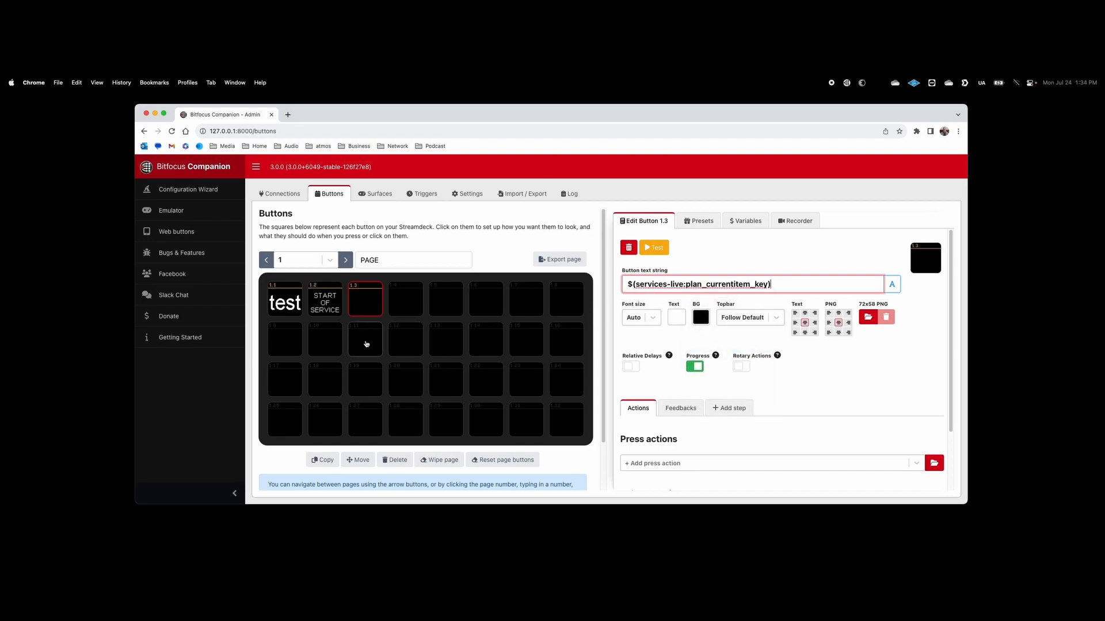
pyautogui.click(360, 294)
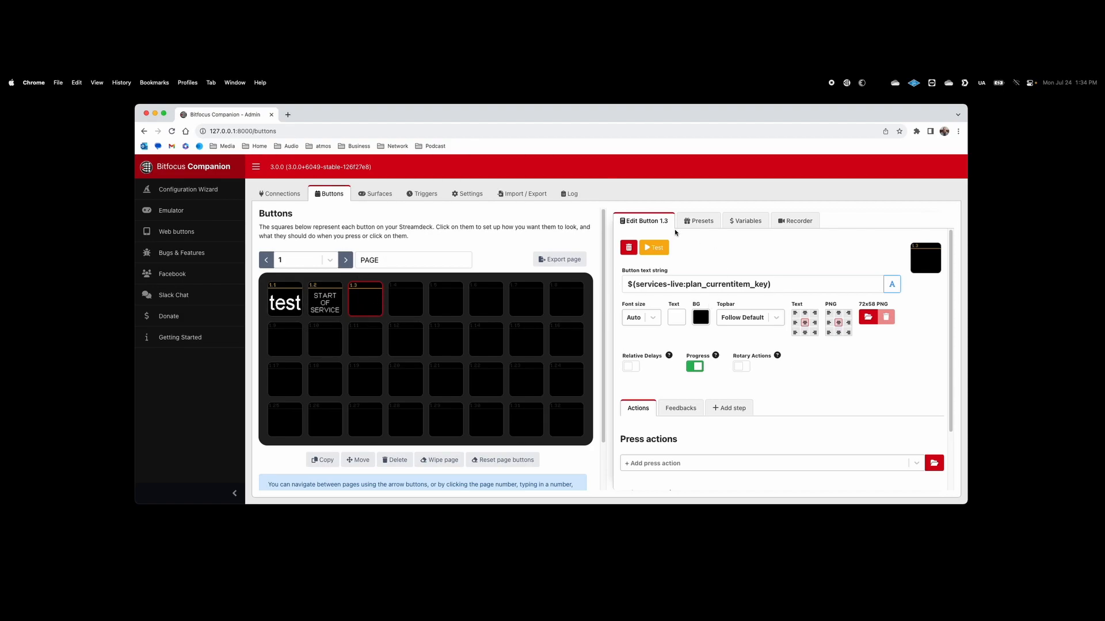
# Step: Browse the Planning Center Services Live variables list
pyautogui.click(746, 221)
pyautogui.click(687, 295)
pyautogui.scroll(-10, 776, 386)
pyautogui.scroll(1, 735, 453)
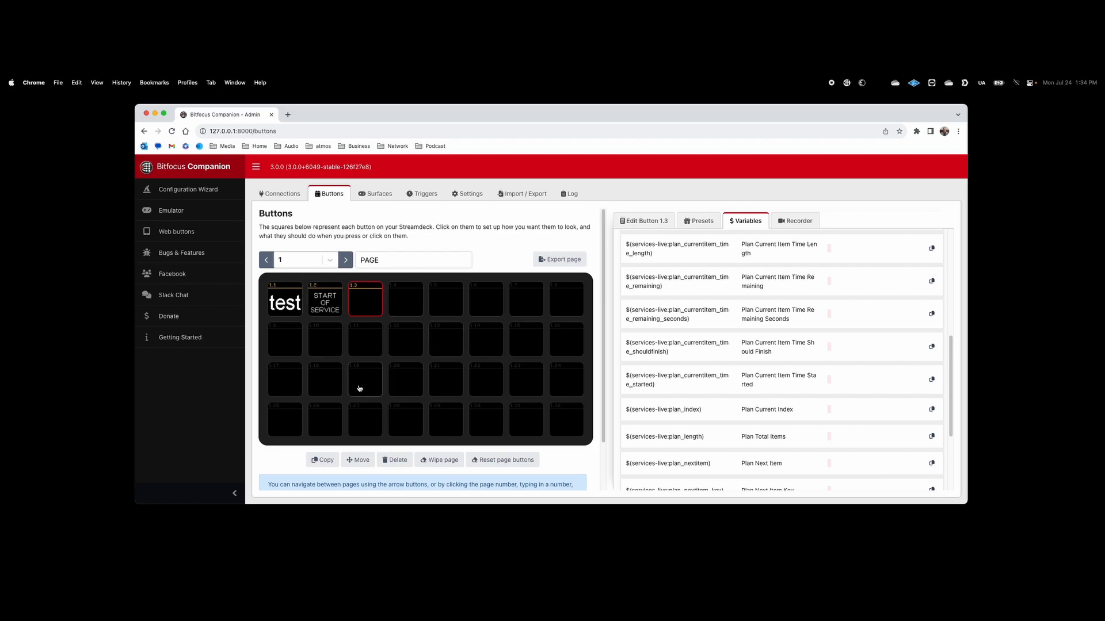
pyautogui.scroll(-5, 657, 432)
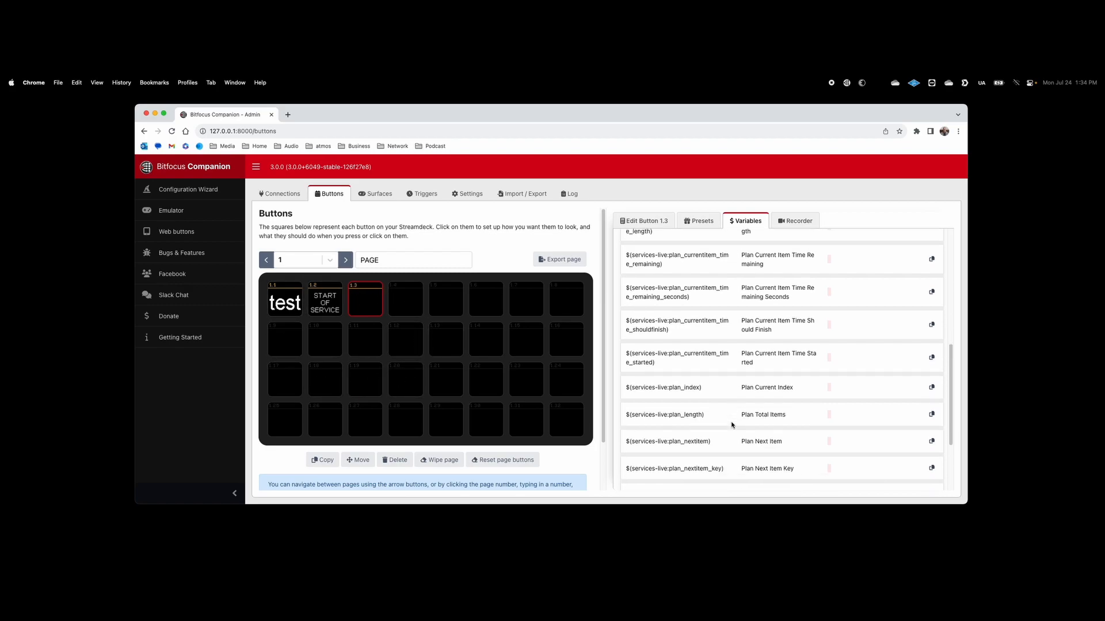